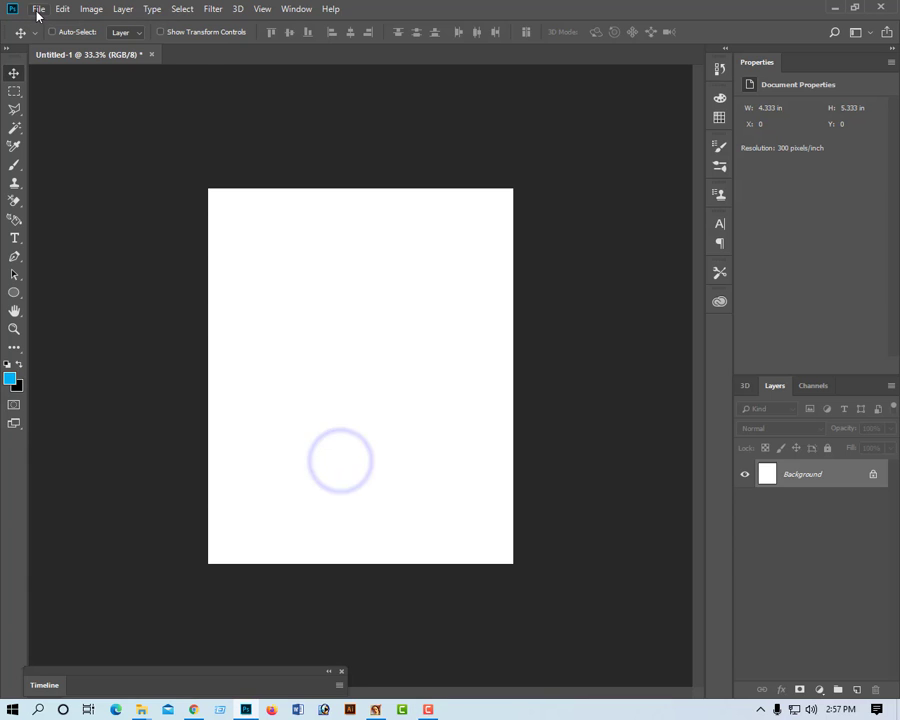
# - Embed the Greek circular ornament PNG, scale it to about 62% and position it upper middle
pyautogui.click(37, 9)
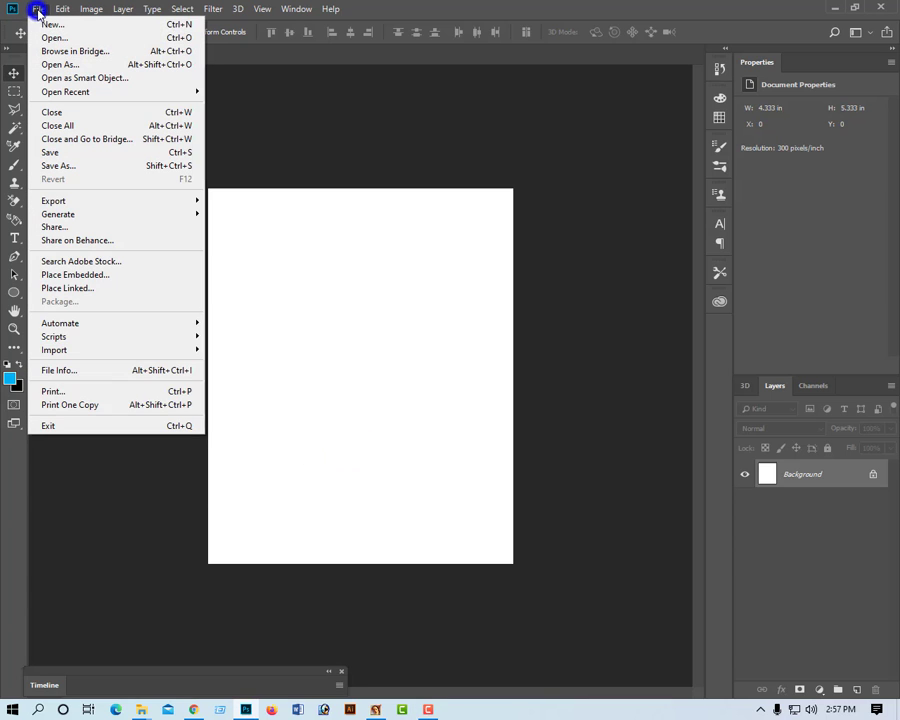
pyautogui.click(88, 275)
pyautogui.click(391, 222)
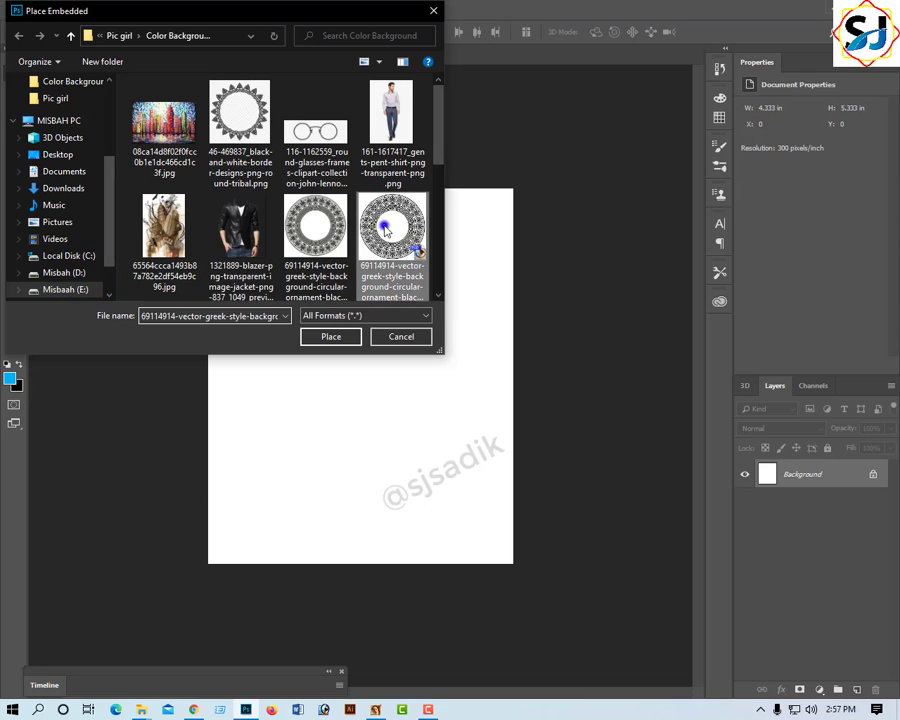
pyautogui.click(338, 336)
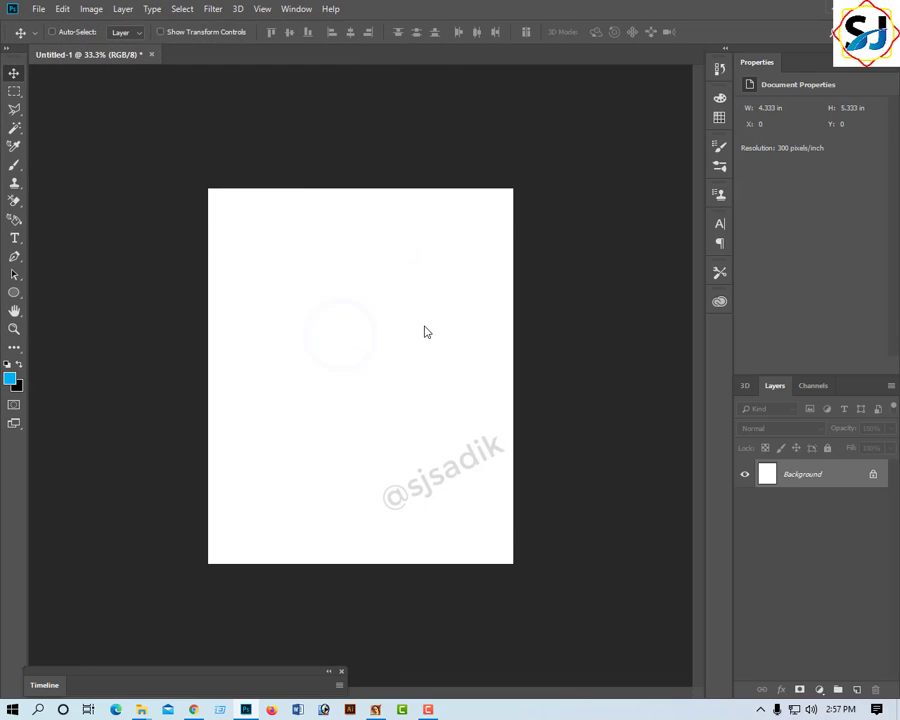
pyautogui.moveTo(510, 224); pyautogui.dragTo(450, 287)
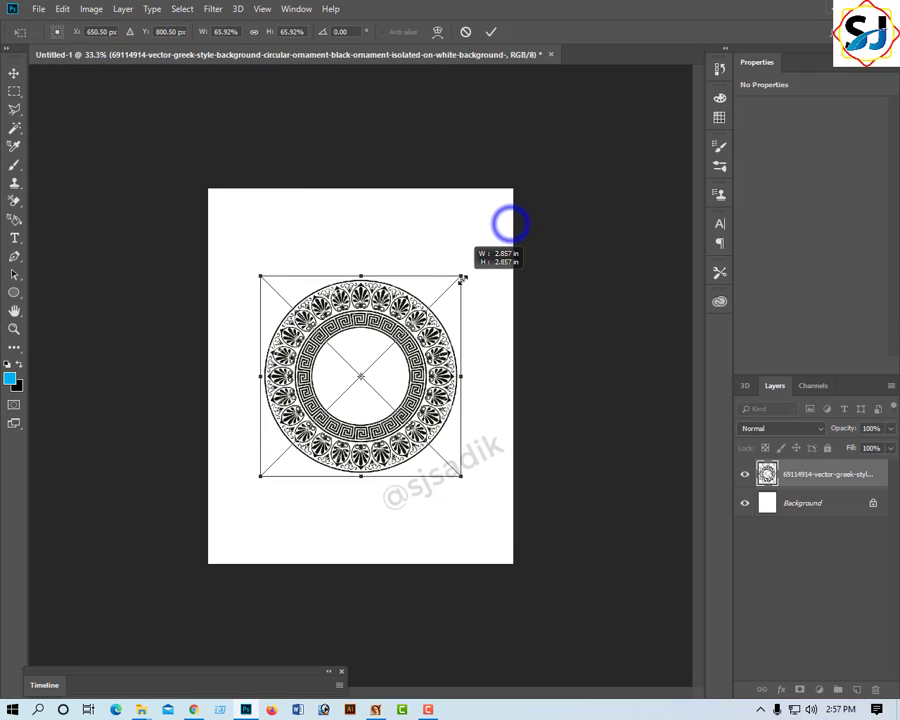
pyautogui.moveTo(370, 397)
pyautogui.mouseDown()
pyautogui.moveTo(371, 359)
pyautogui.moveTo(365, 388)
pyautogui.mouseUp()
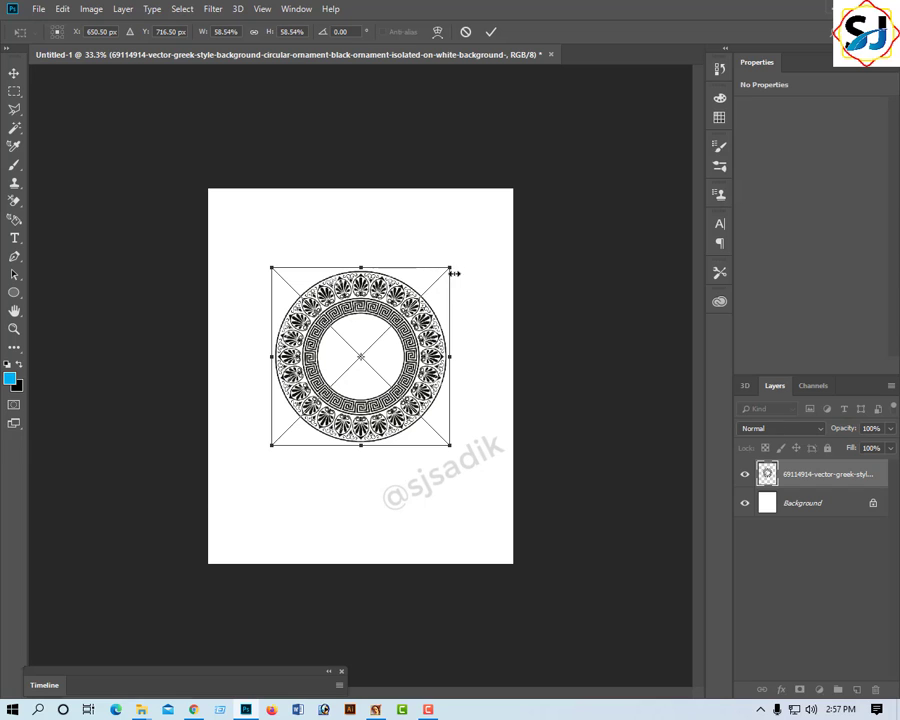
pyautogui.moveTo(451, 270); pyautogui.dragTo(455, 262)
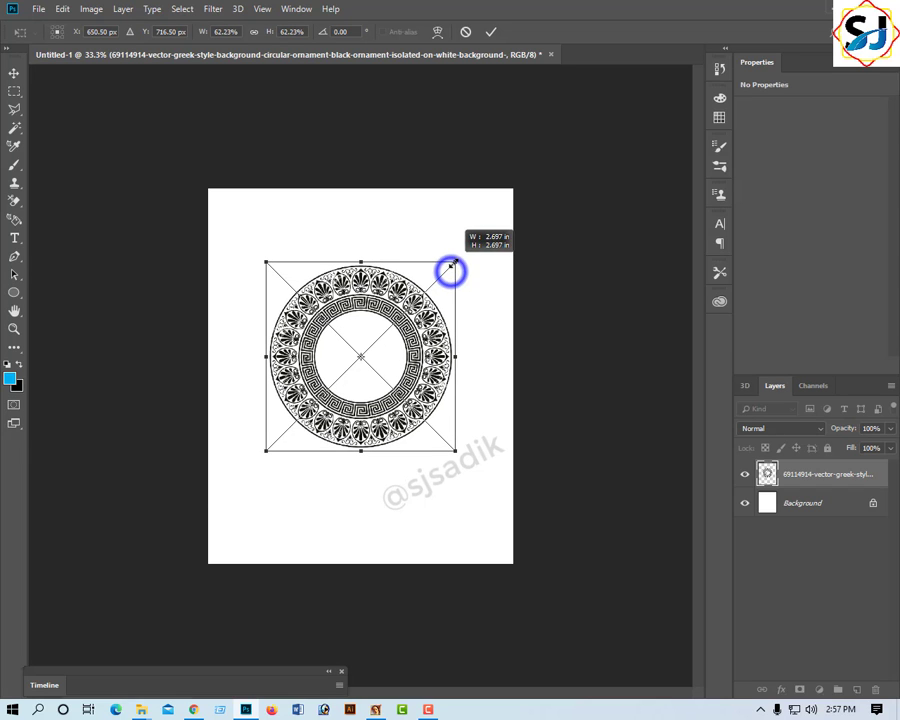
pyautogui.click(492, 33)
# - Embed the black brush-stroke image images.png onto the canvas
pyautogui.click(39, 10)
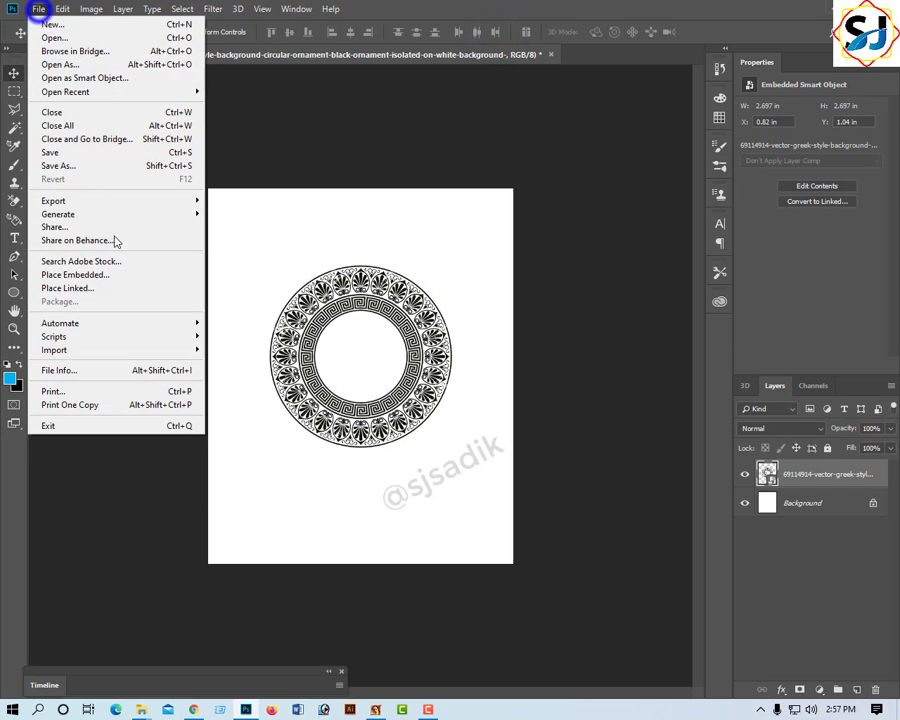
pyautogui.click(100, 388)
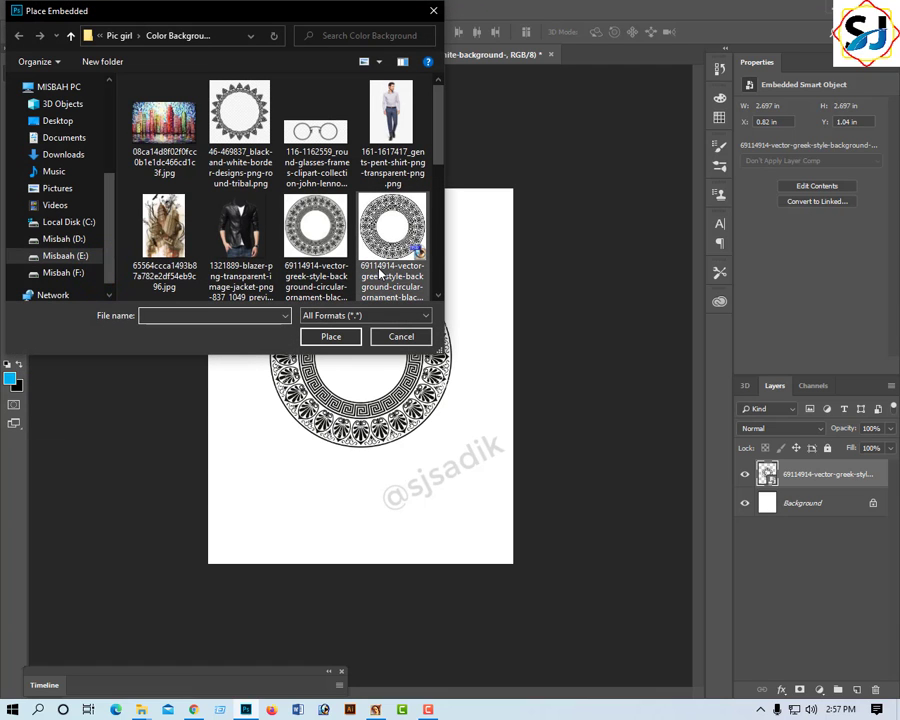
pyautogui.scroll(-5, 307, 250)
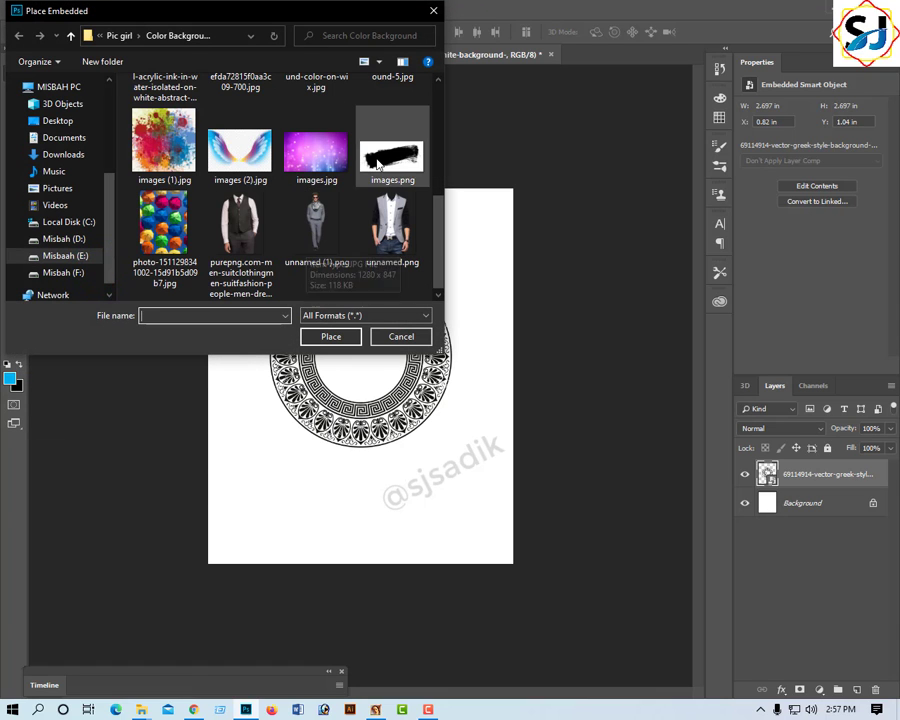
pyautogui.click(392, 155)
pyautogui.click(342, 337)
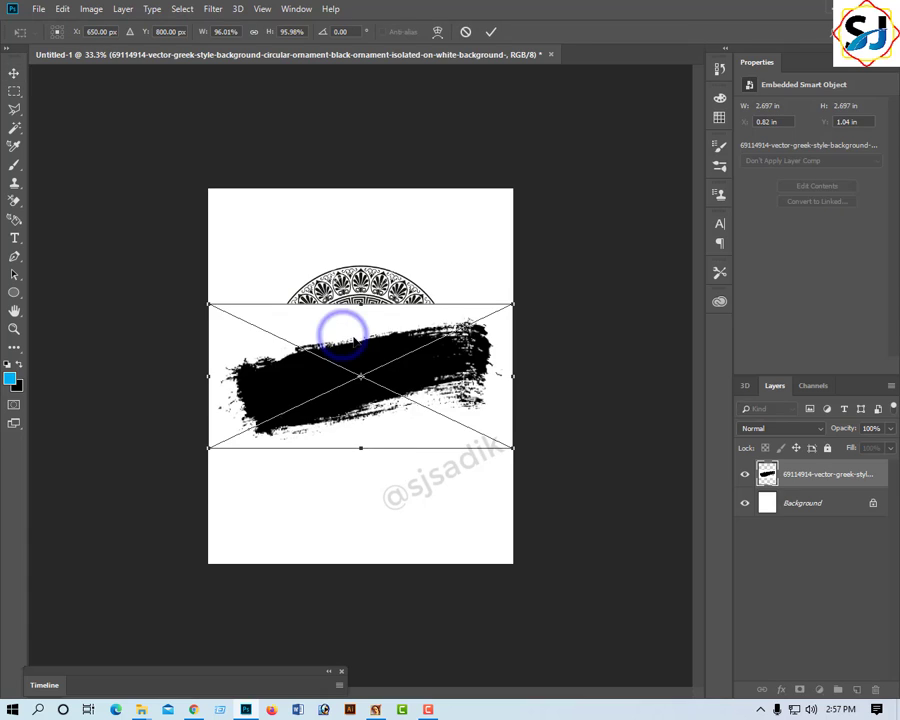
# - Tilt the stroke about -9.9°, move it lower across the ring and scale it to about 87%
pyautogui.moveTo(527, 297)
pyautogui.mouseDown()
pyautogui.moveTo(516, 266)
pyautogui.moveTo(525, 280)
pyautogui.mouseUp()
pyautogui.moveTo(370, 406); pyautogui.dragTo(371, 436)
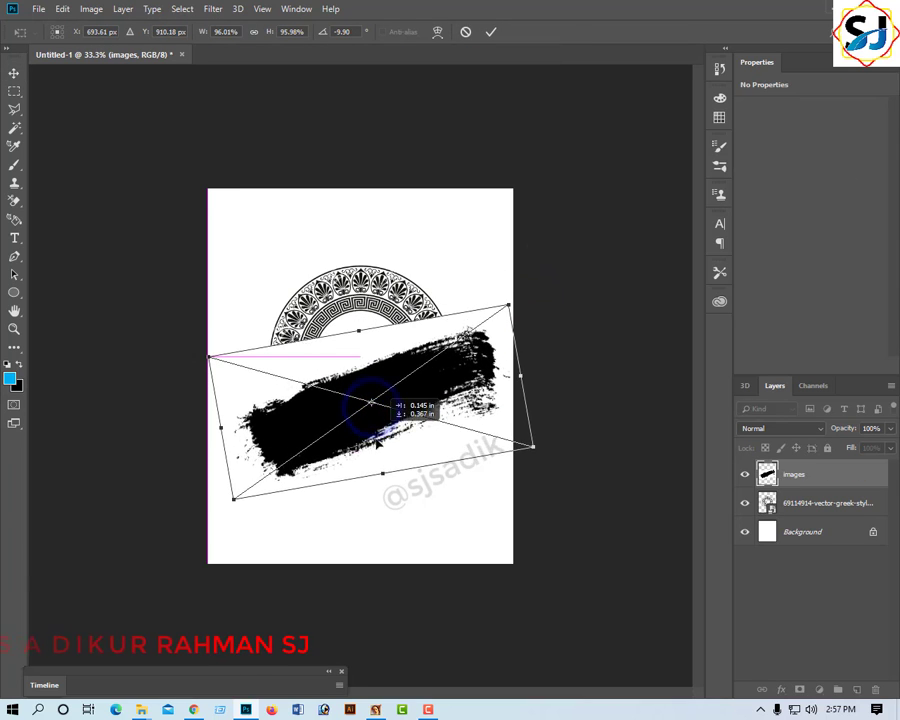
pyautogui.moveTo(495, 311); pyautogui.dragTo(485, 318)
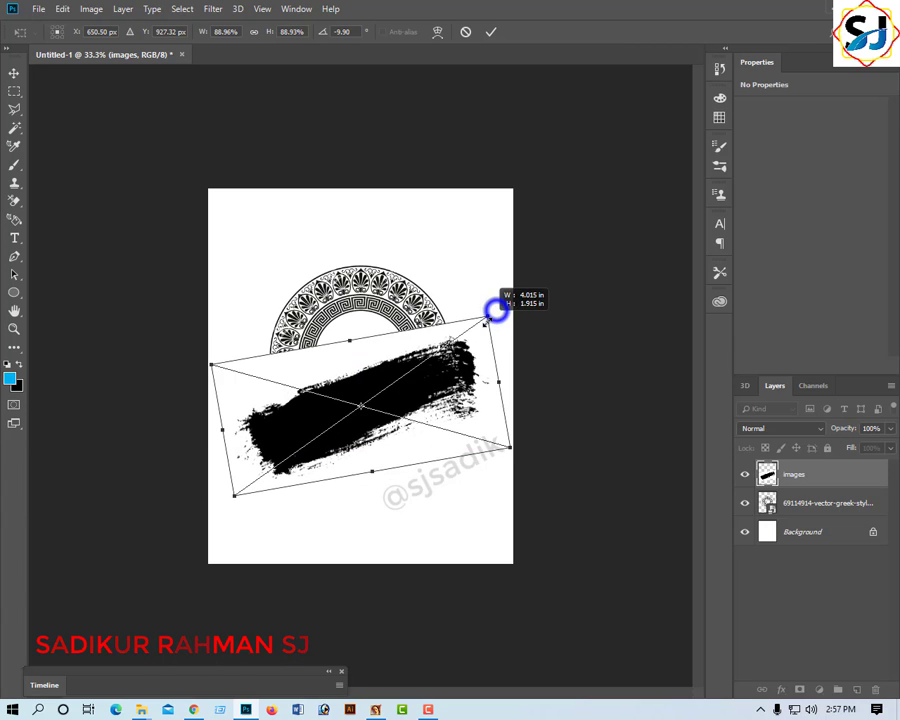
pyautogui.moveTo(450, 378); pyautogui.dragTo(455, 379)
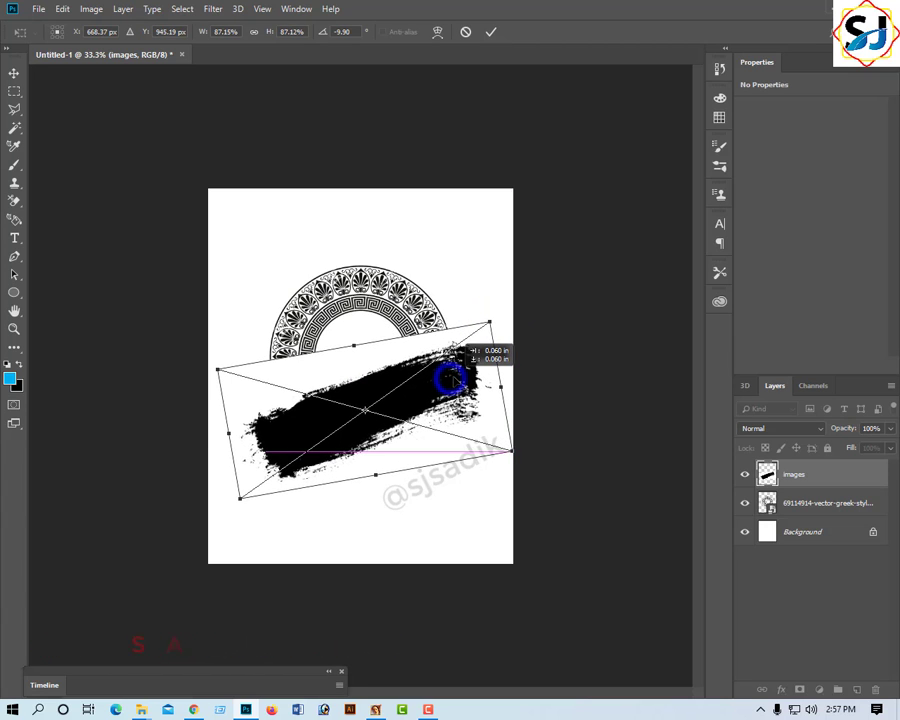
pyautogui.click(491, 31)
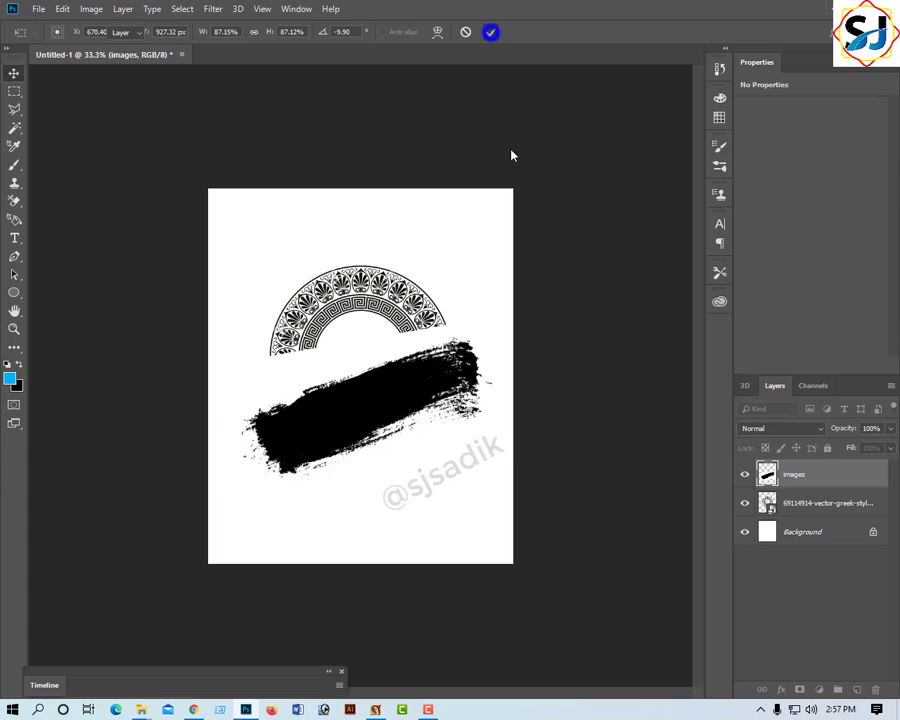
# - Rasterize the brush-stroke layer and delete its white background with the Magic Wand
pyautogui.rightClick(770, 474)
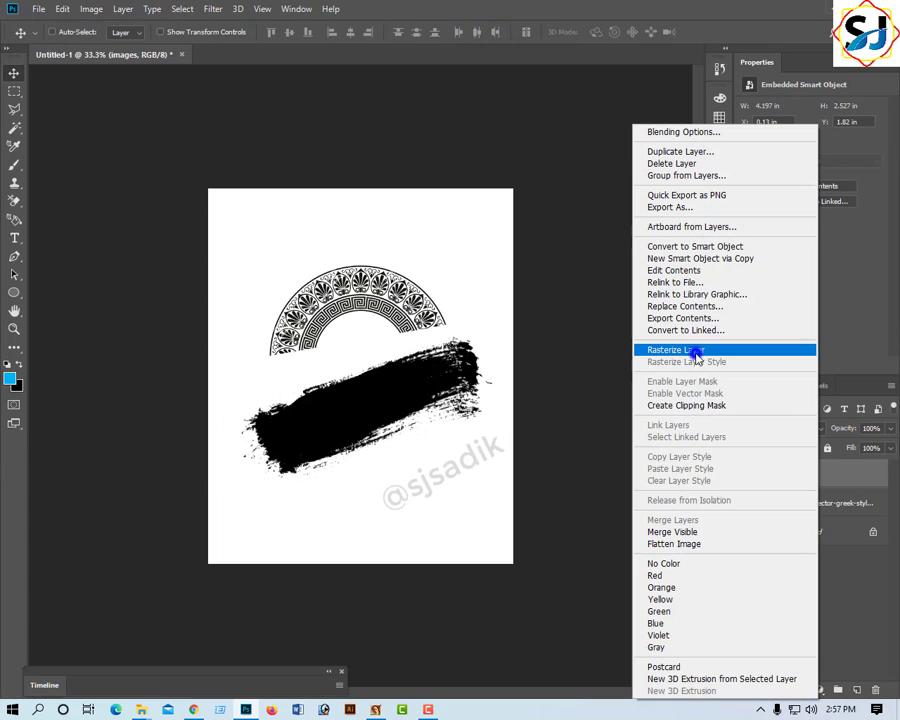
pyautogui.click(697, 350)
pyautogui.click(16, 128)
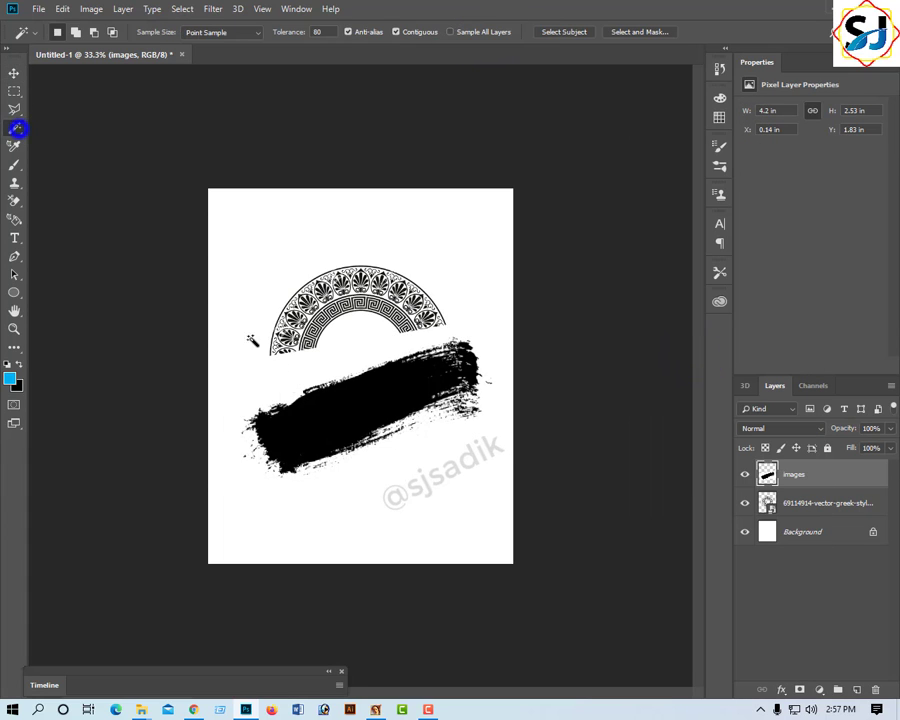
pyautogui.click(290, 388)
pyautogui.press('Delete')
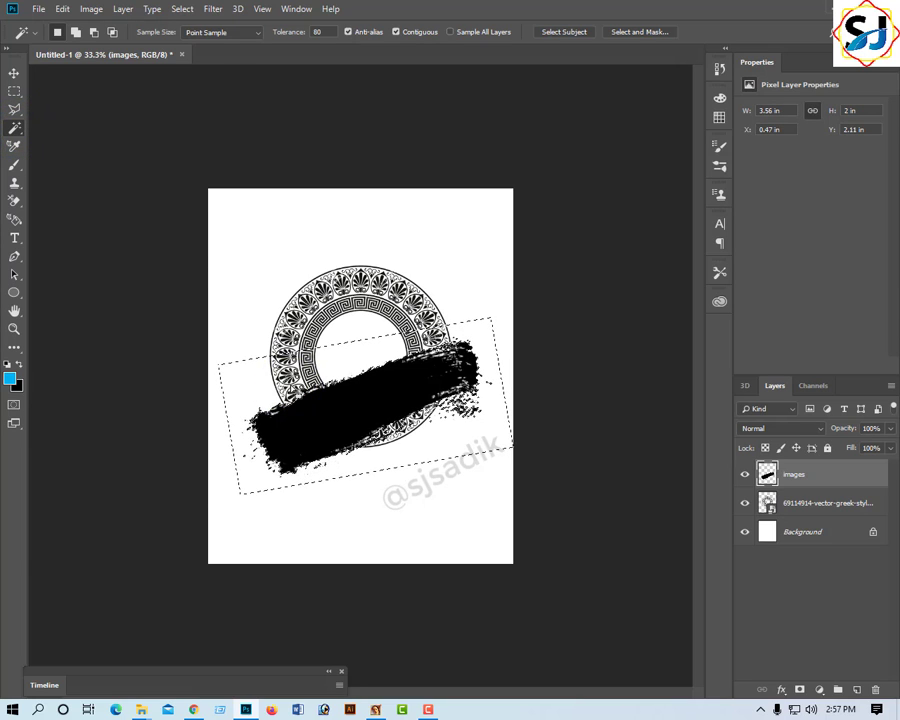
pyautogui.hotkey('ctrl', 'd')
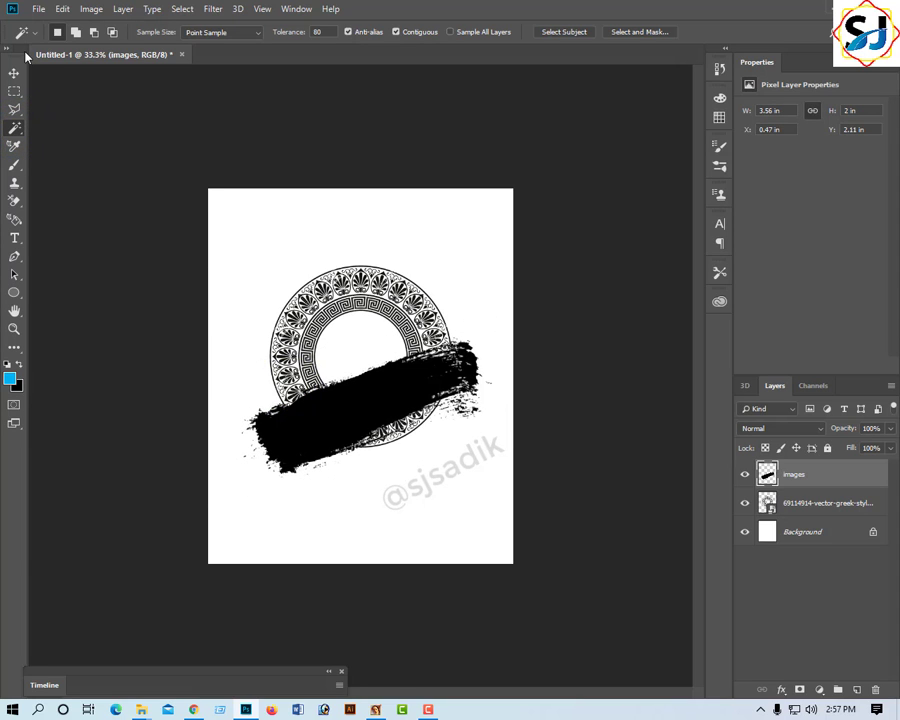
# - Rotate the stroke a further 3.29° and nudge it slightly up and right
pyautogui.click(14, 73)
pyautogui.hotkey('ctrl', 't')
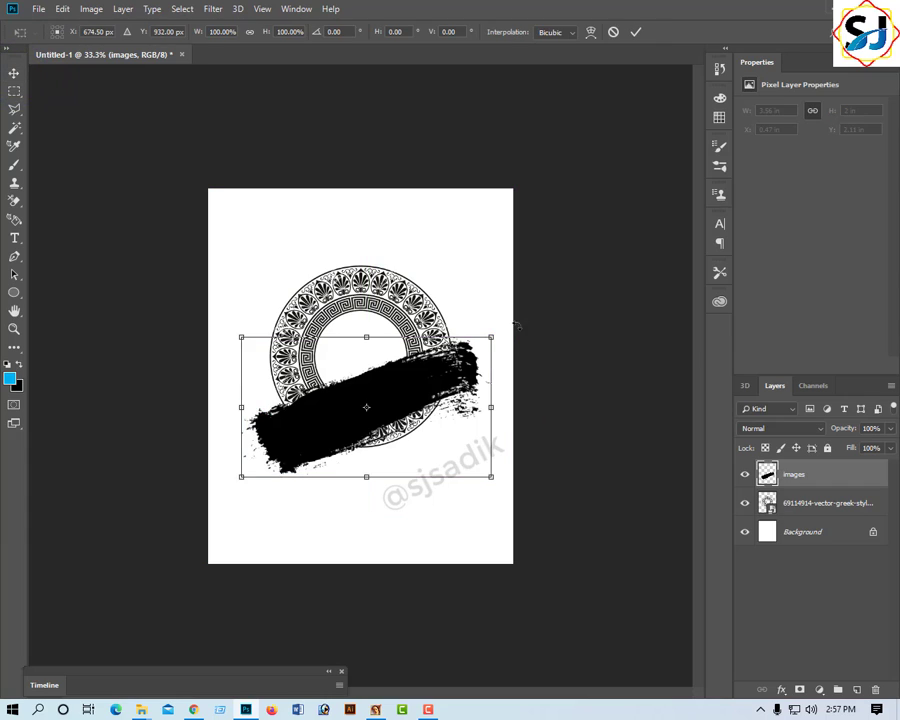
pyautogui.moveTo(519, 331); pyautogui.dragTo(516, 320)
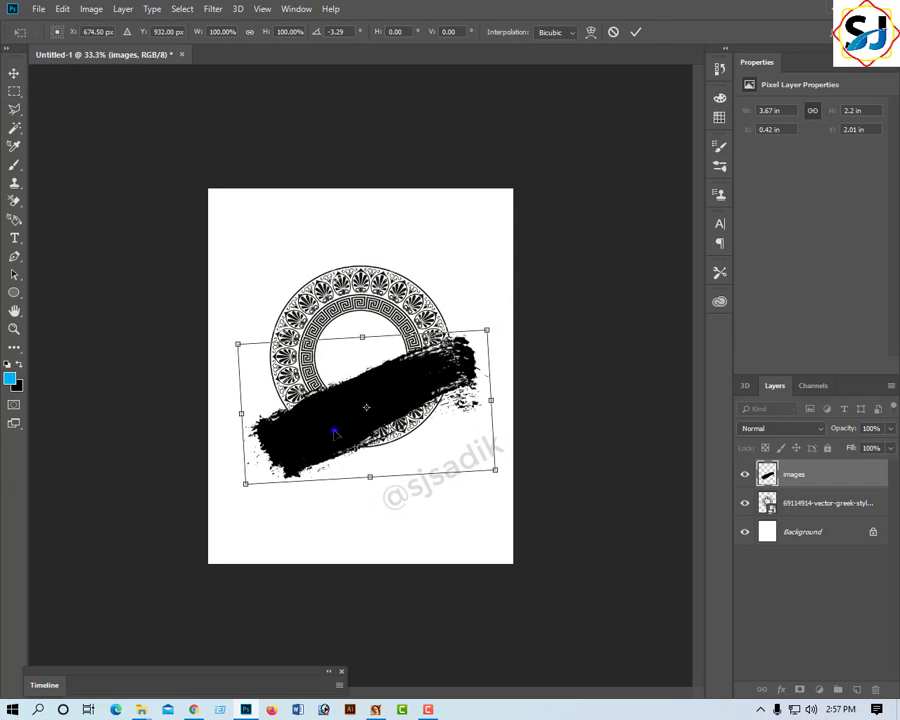
pyautogui.moveTo(335, 432); pyautogui.dragTo(338, 428)
pyautogui.click(636, 32)
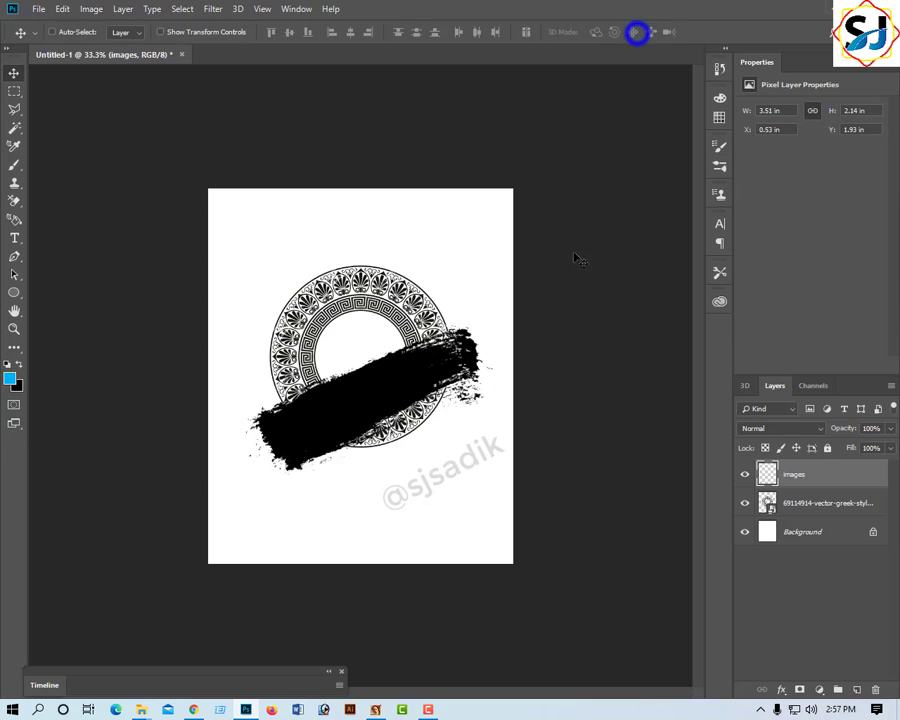
# - Embed the colourful cityscape painting and rasterize its layer
pyautogui.click(38, 9)
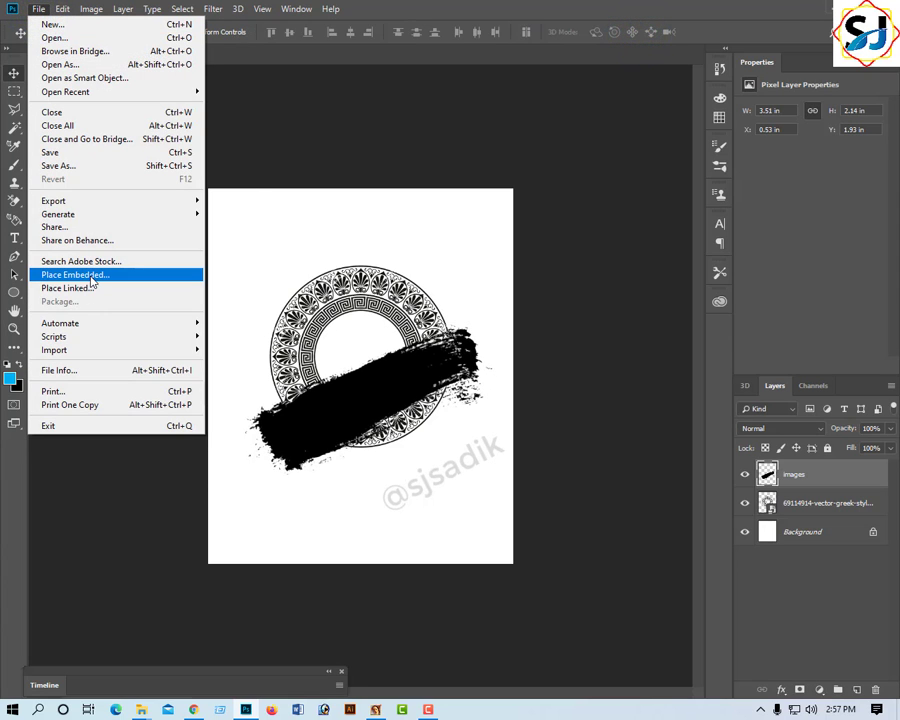
pyautogui.click(88, 275)
pyautogui.click(168, 130)
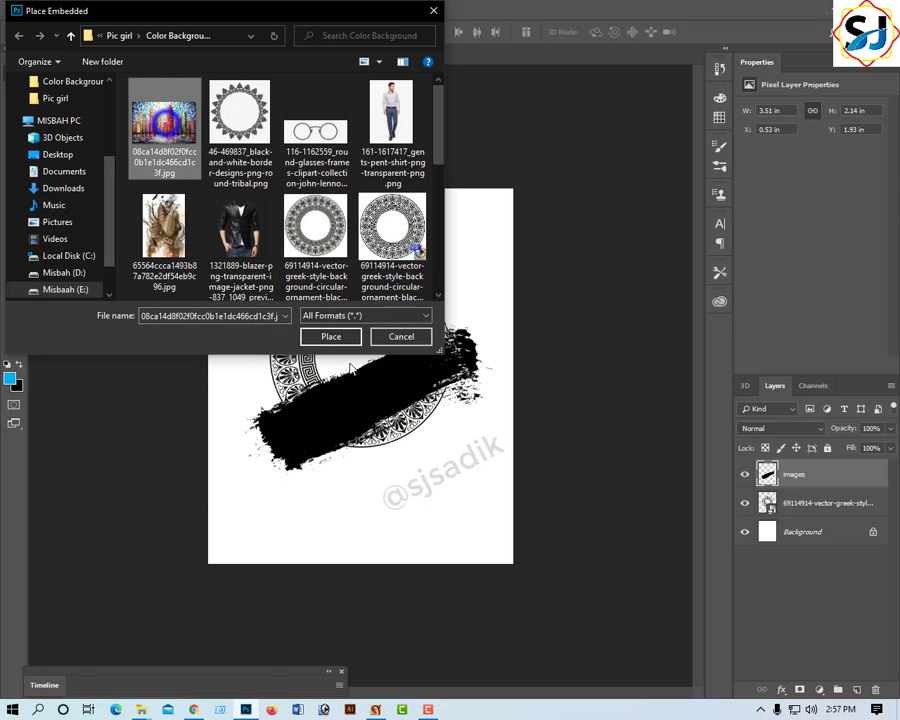
pyautogui.click(340, 337)
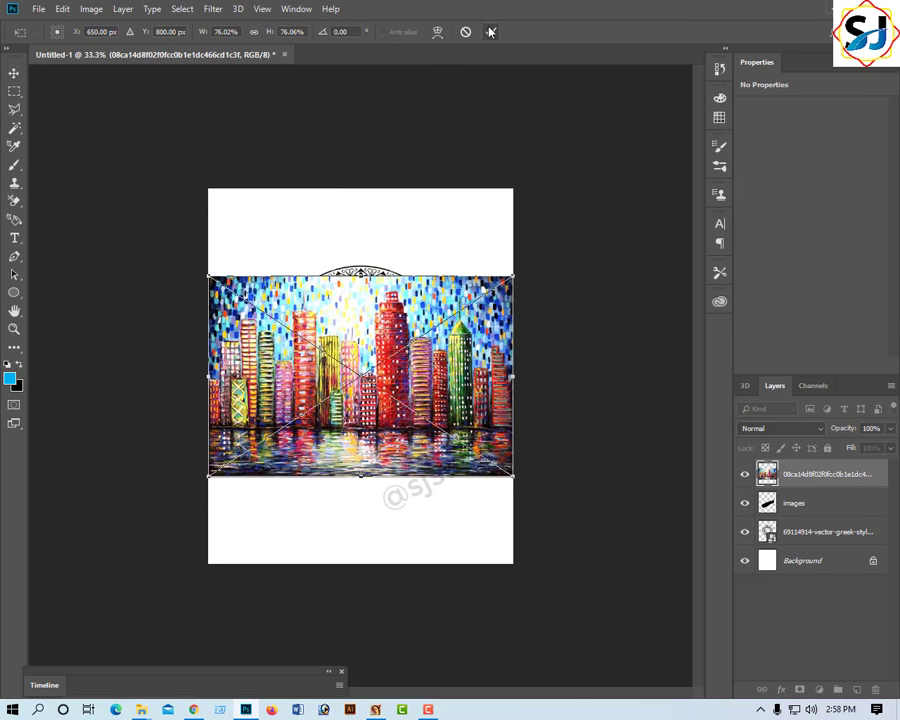
pyautogui.click(490, 32)
pyautogui.rightClick(806, 473)
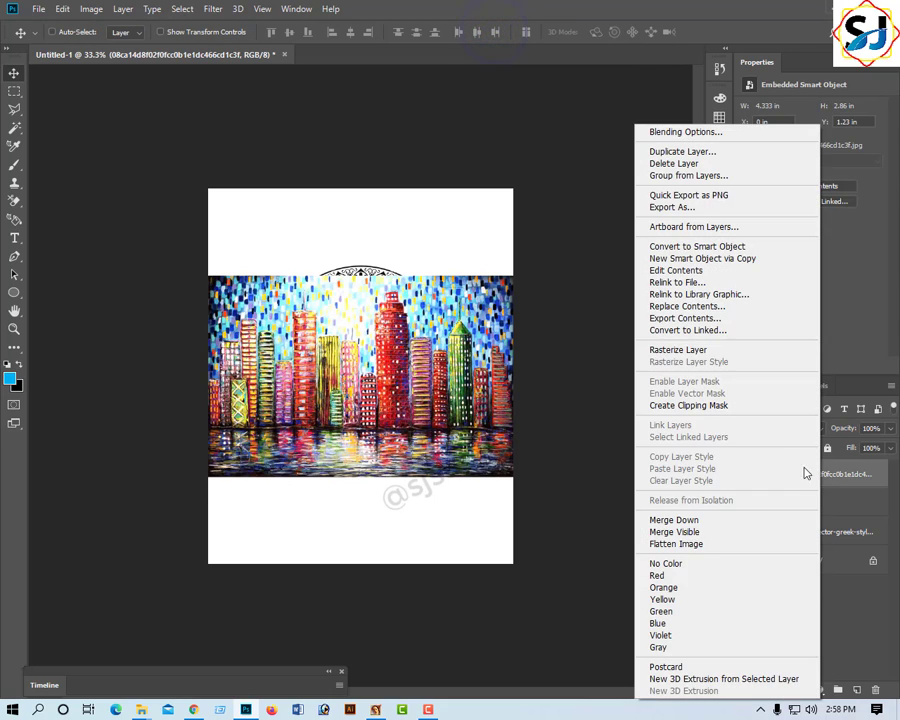
pyautogui.click(701, 351)
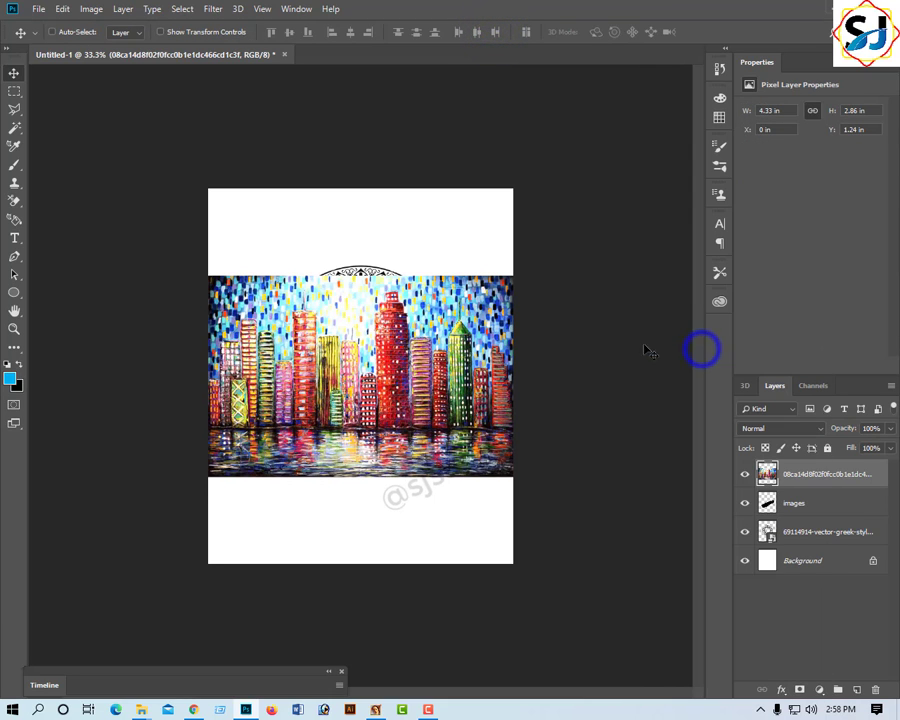
# - Clip the cityscape to the brush stroke, reposition it inside, and merge it down
pyautogui.rightClick(803, 481)
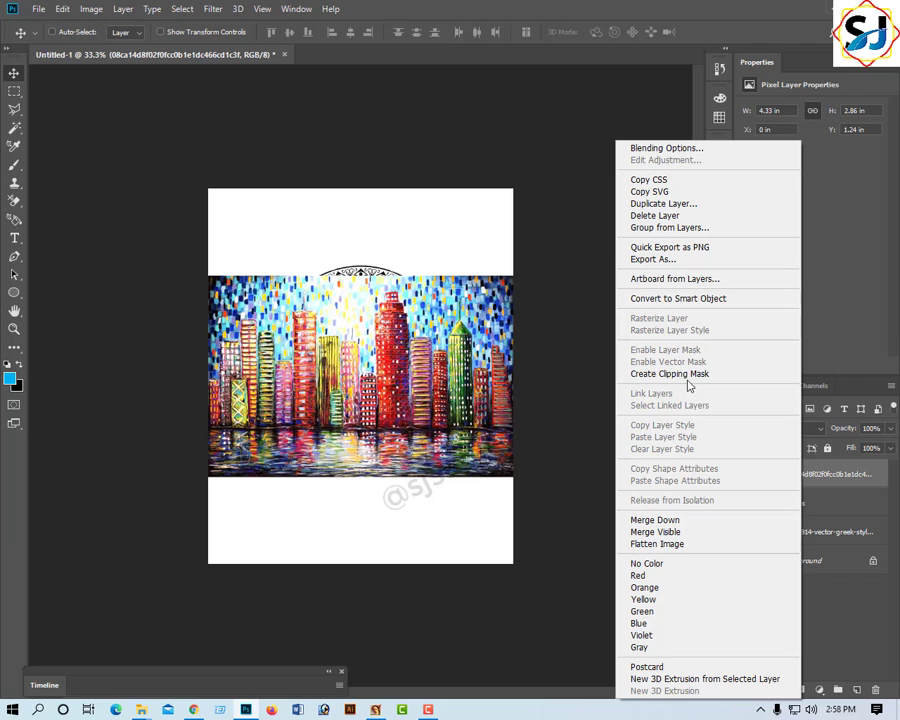
pyautogui.click(688, 374)
pyautogui.hotkey('ctrl', '+')
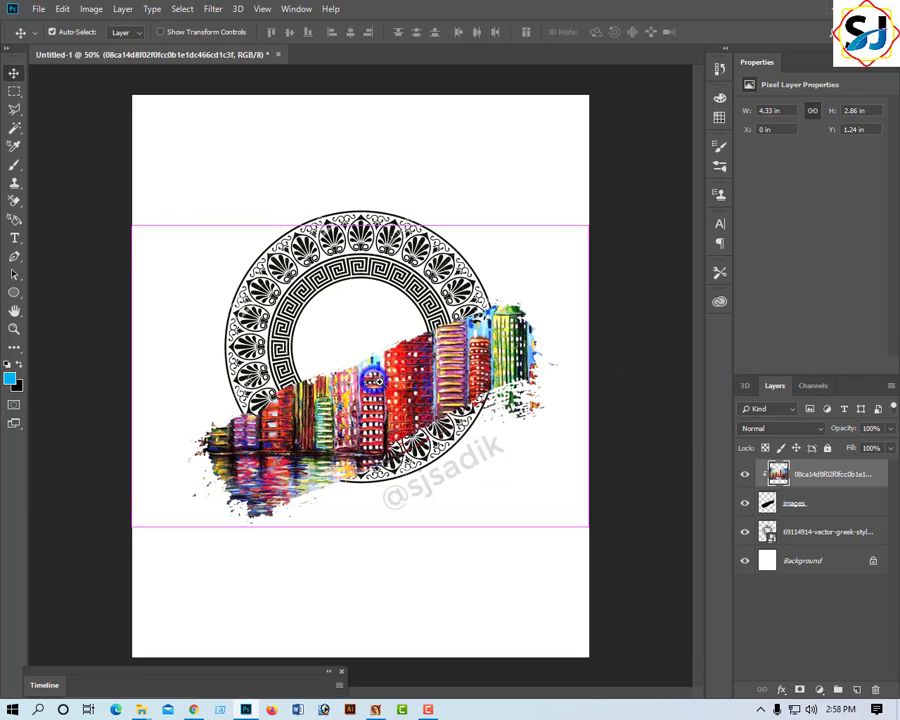
pyautogui.moveTo(372, 378)
pyautogui.mouseDown()
pyautogui.moveTo(418, 397)
pyautogui.moveTo(393, 416)
pyautogui.mouseUp()
pyautogui.hotkey('ctrl', 'e')
# - Rasterize the Greek ornament ring layer
pyautogui.click(805, 511)
pyautogui.rightClick(805, 511)
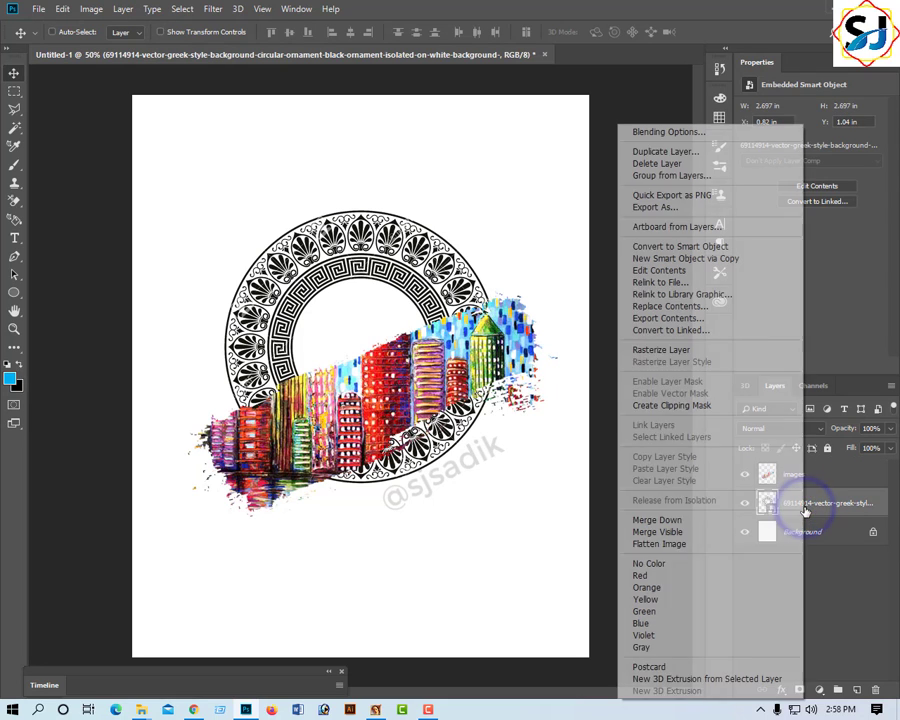
pyautogui.click(648, 352)
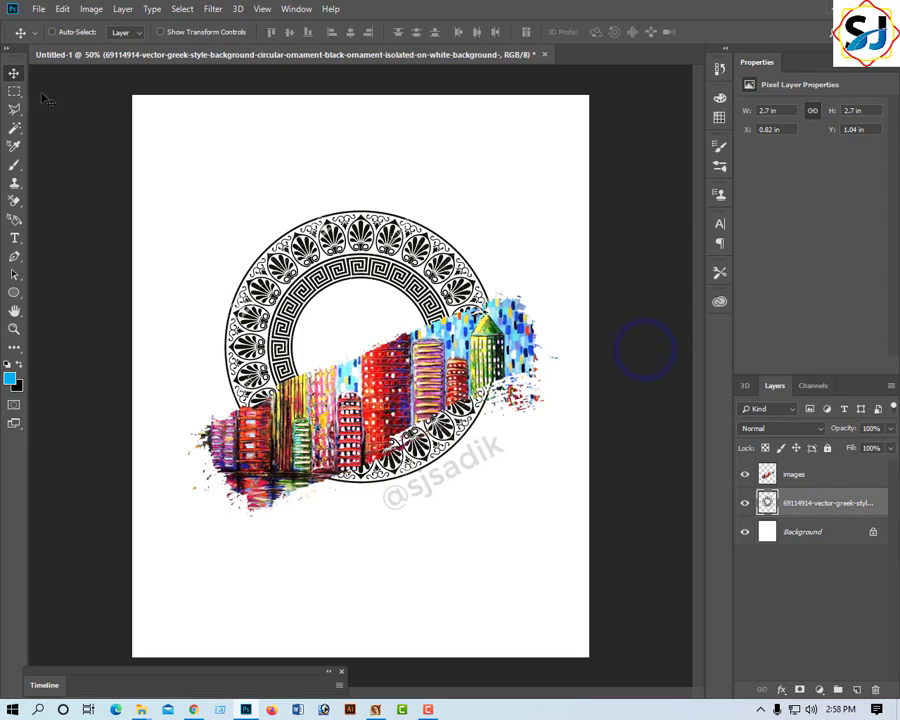
# - Erase the ring's lower-right section along the cityscape stroke with the brush Eraser
pyautogui.click(16, 201)
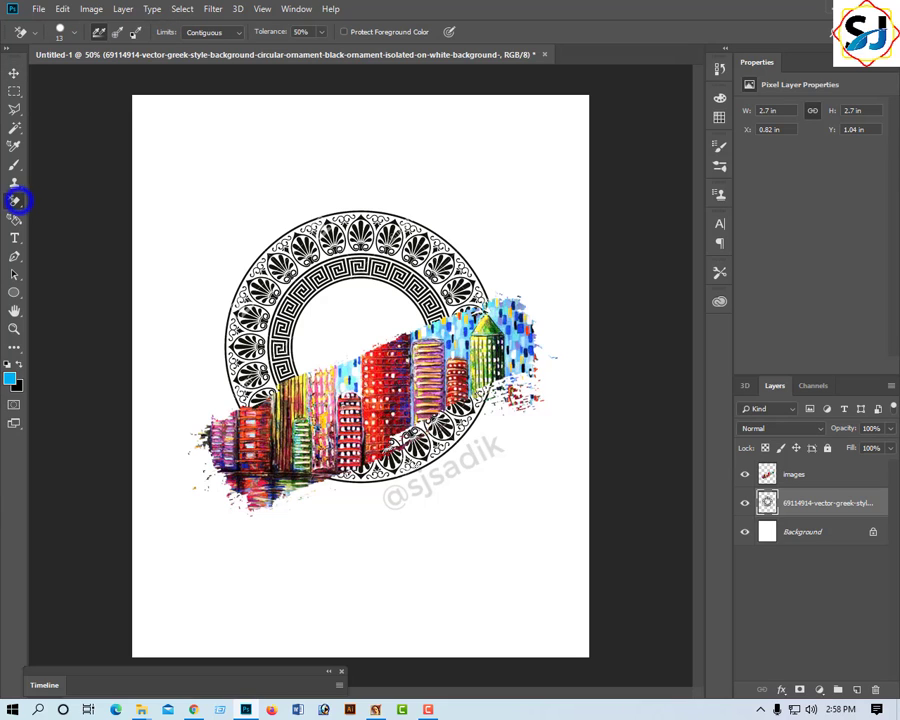
pyautogui.rightClick(15, 205)
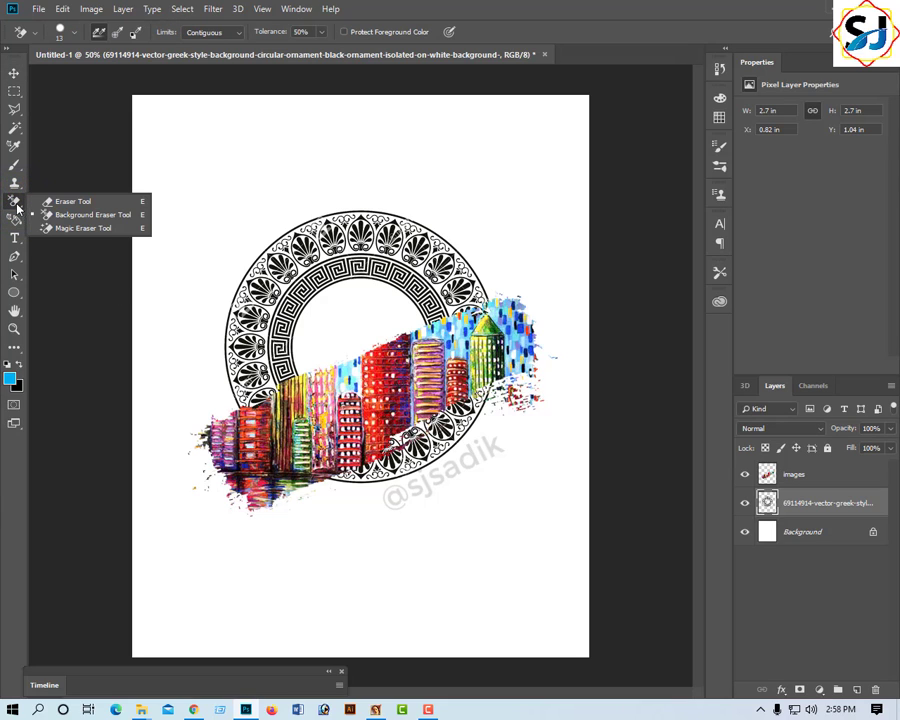
pyautogui.click(42, 201)
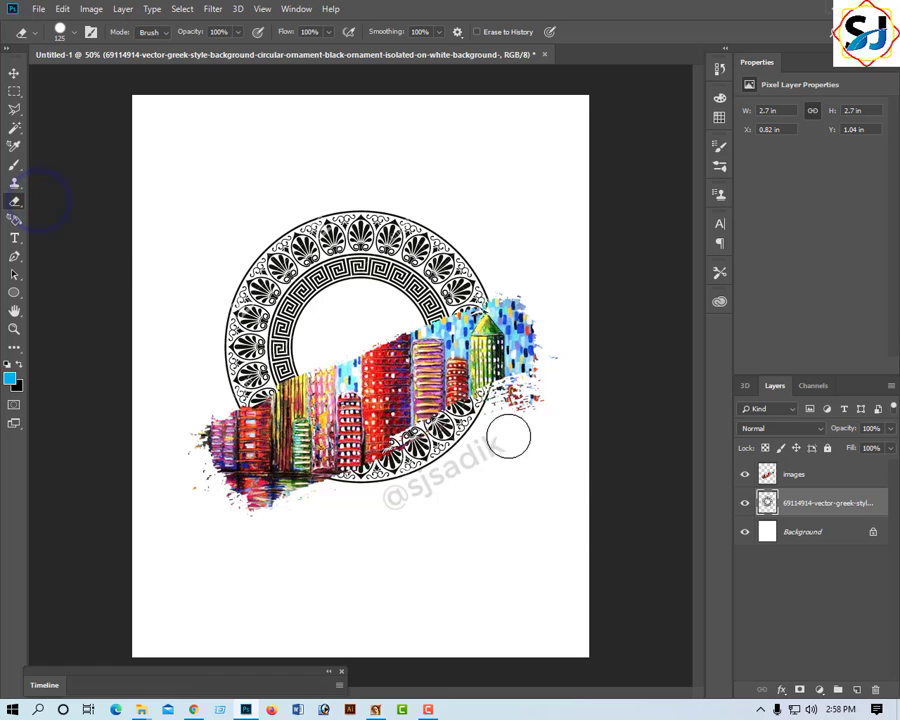
pyautogui.moveTo(491, 406)
pyautogui.mouseDown()
pyautogui.moveTo(400, 455)
pyautogui.moveTo(395, 470)
pyautogui.moveTo(345, 455)
pyautogui.mouseUp()
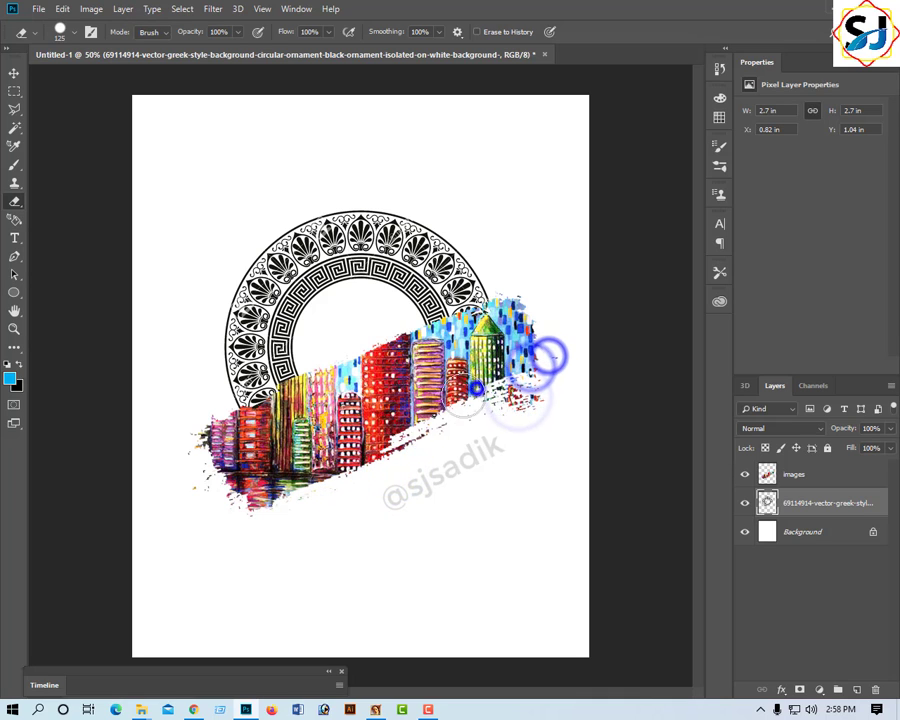
pyautogui.moveTo(412, 440); pyautogui.dragTo(280, 435)
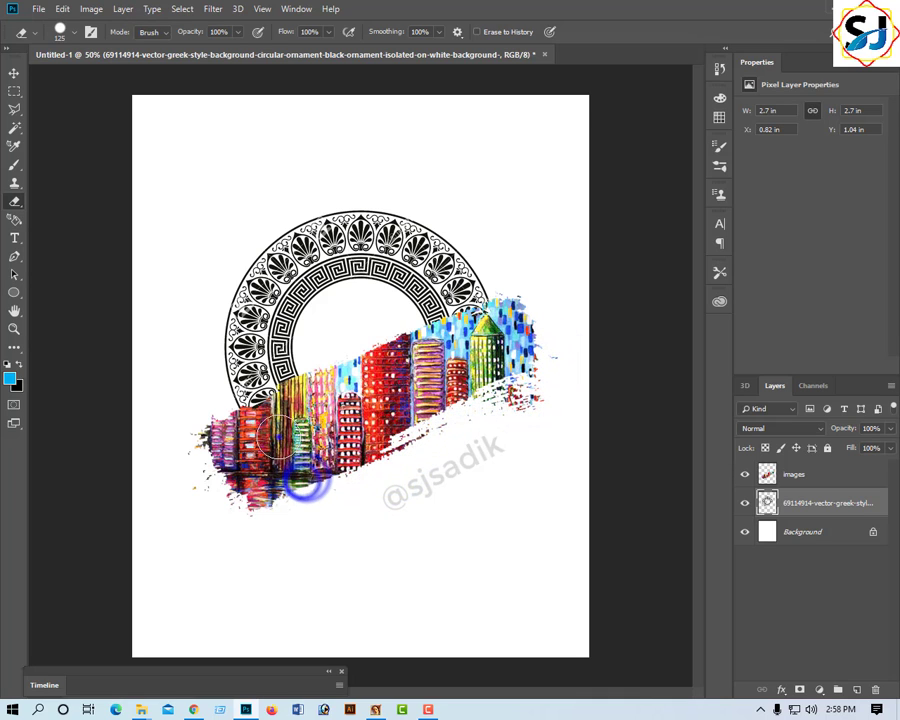
pyautogui.click(14, 73)
# - Embed the photo 'unnamed (1)' of the man, scale it down and move it slightly lower
pyautogui.click(35, 10)
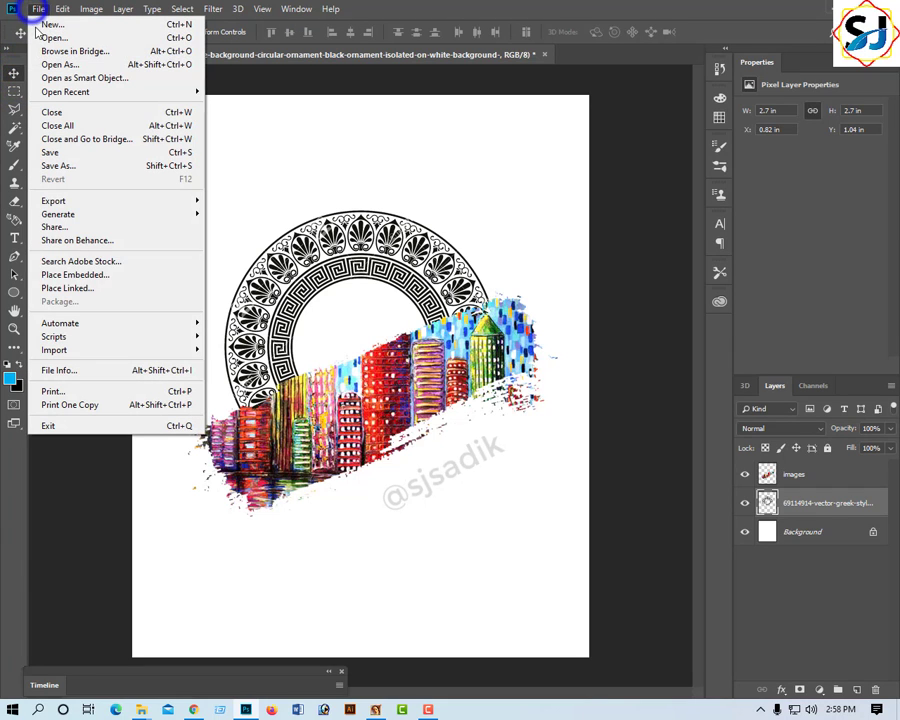
pyautogui.click(97, 276)
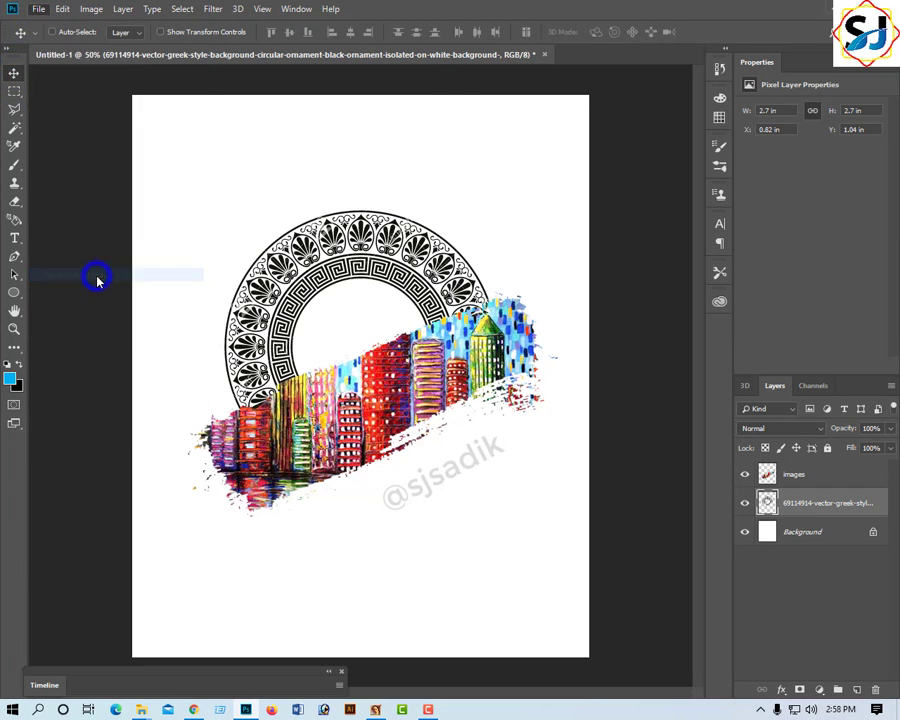
pyautogui.scroll(-5, 318, 242)
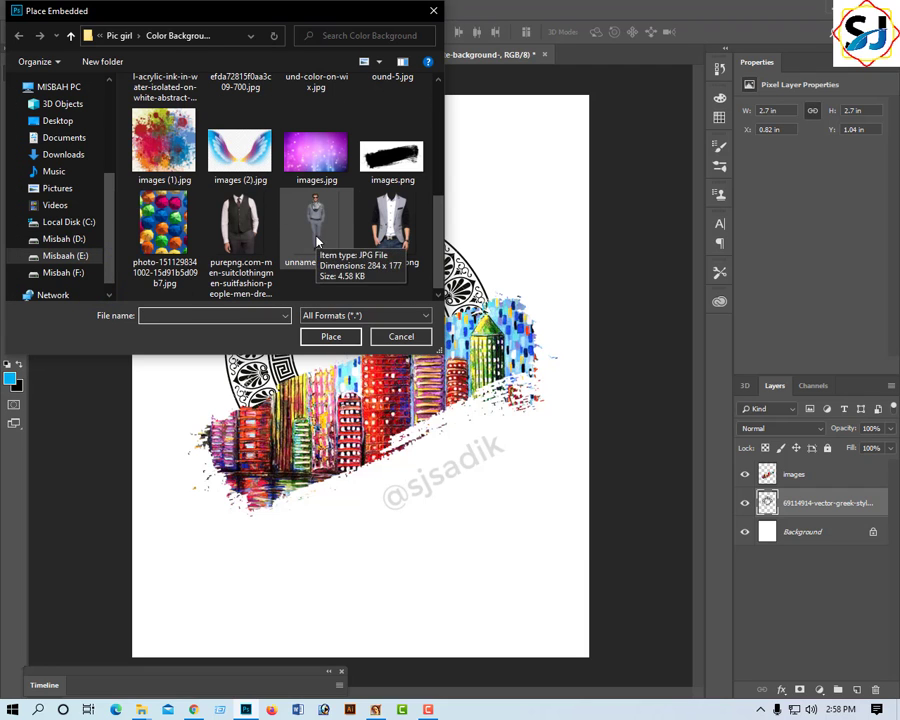
pyautogui.click(316, 203)
pyautogui.click(340, 336)
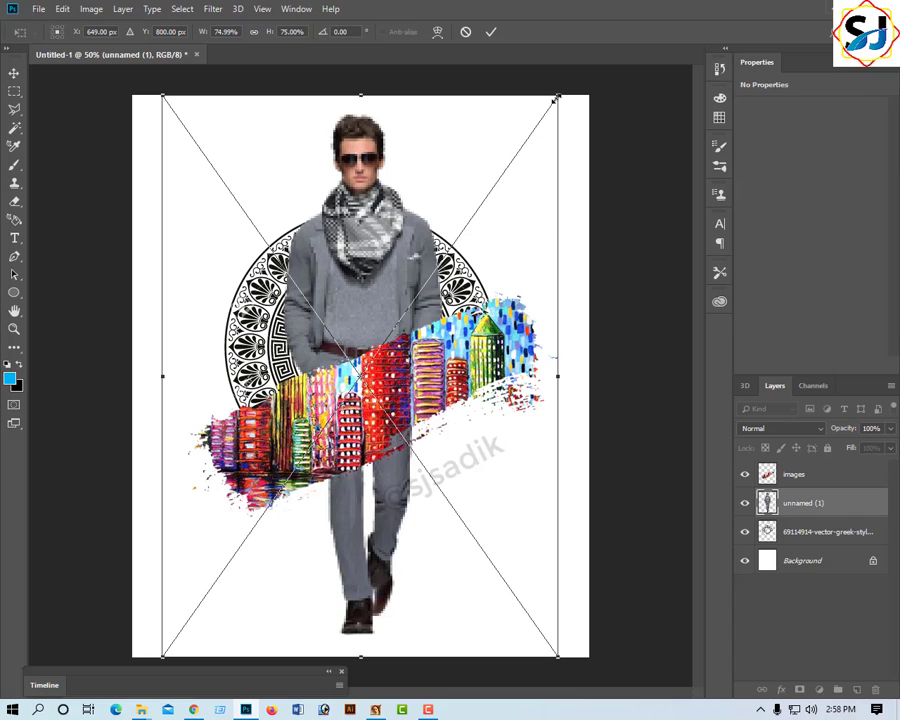
pyautogui.moveTo(557, 98); pyautogui.dragTo(501, 147)
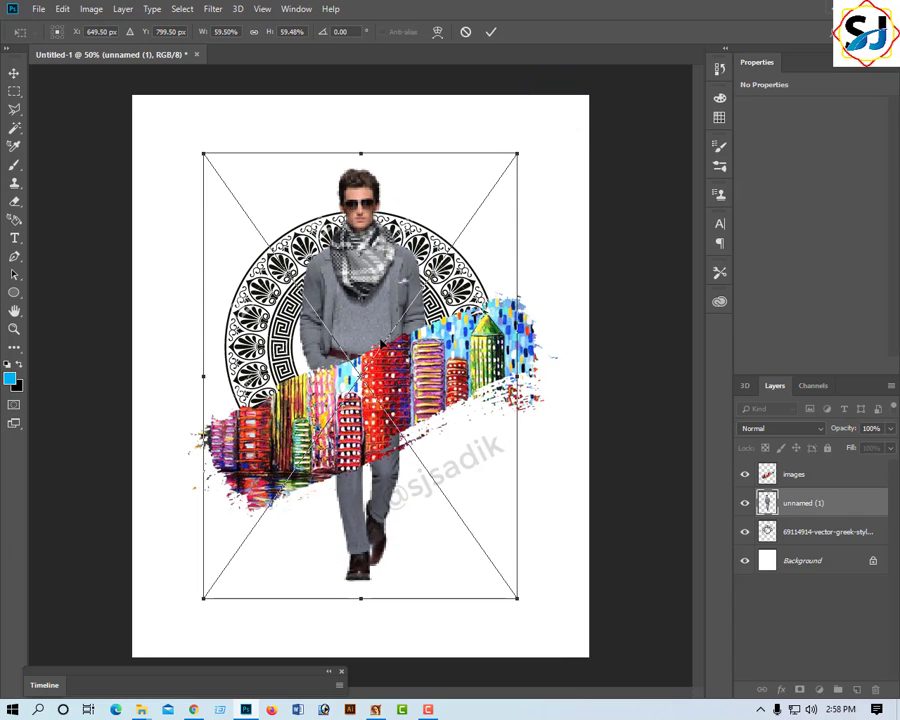
pyautogui.moveTo(362, 320); pyautogui.dragTo(363, 341)
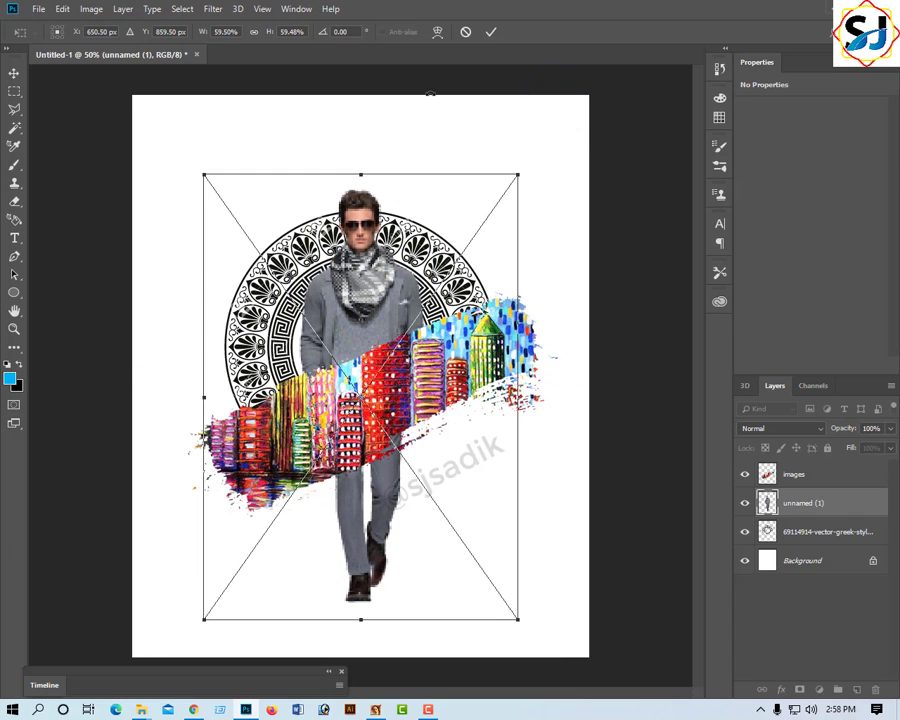
pyautogui.click(497, 33)
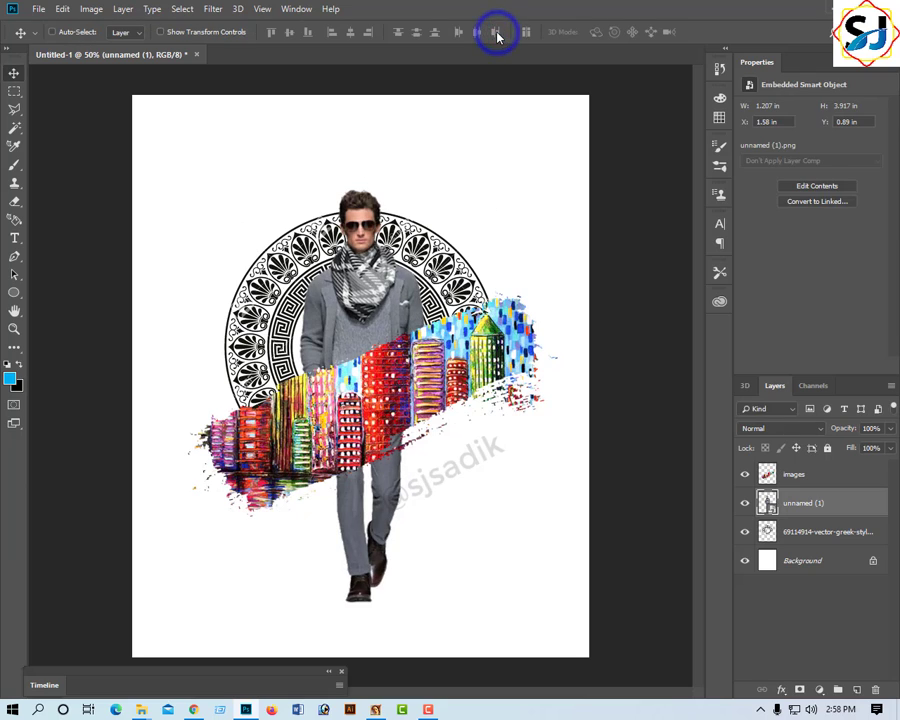
# - Rasterize the man layer, bring it above the cityscape, nudge it right, and duplicate it
pyautogui.rightClick(851, 505)
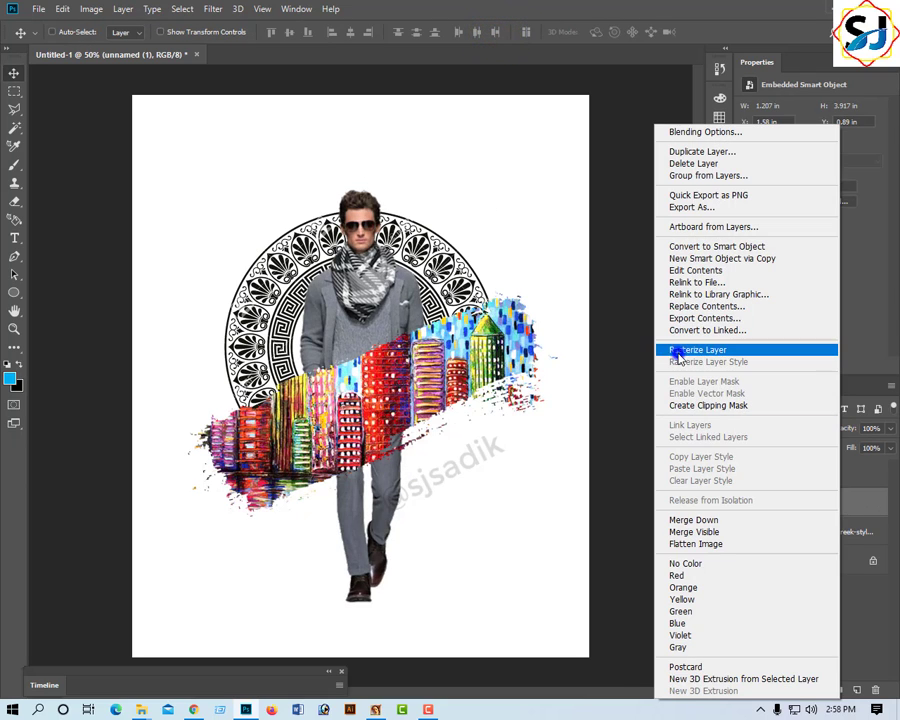
pyautogui.click(677, 350)
pyautogui.hotkey('ctrl', ']')
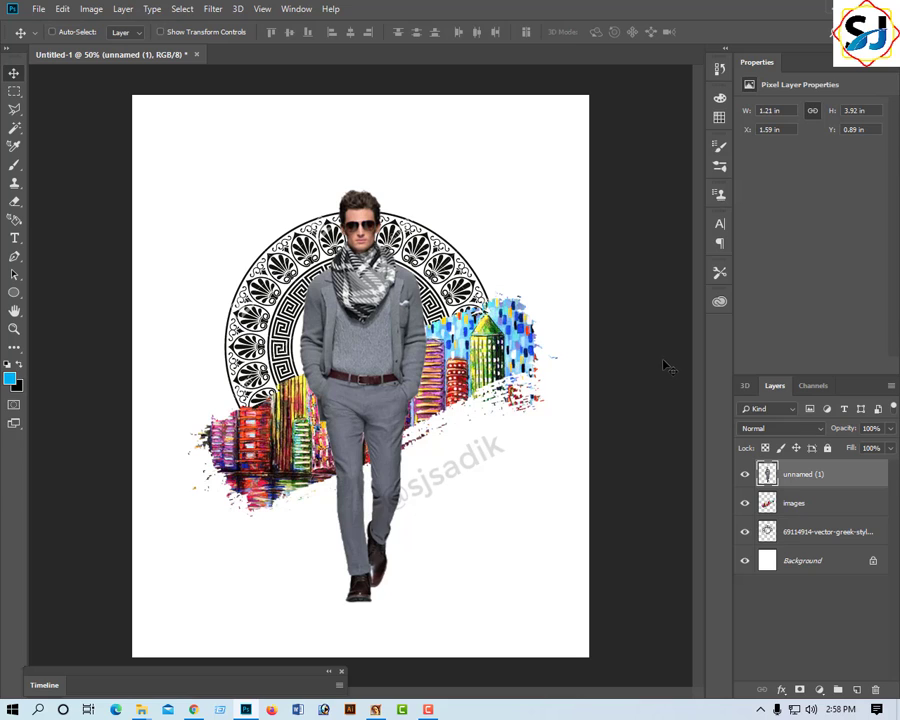
pyautogui.moveTo(374, 439); pyautogui.dragTo(383, 439)
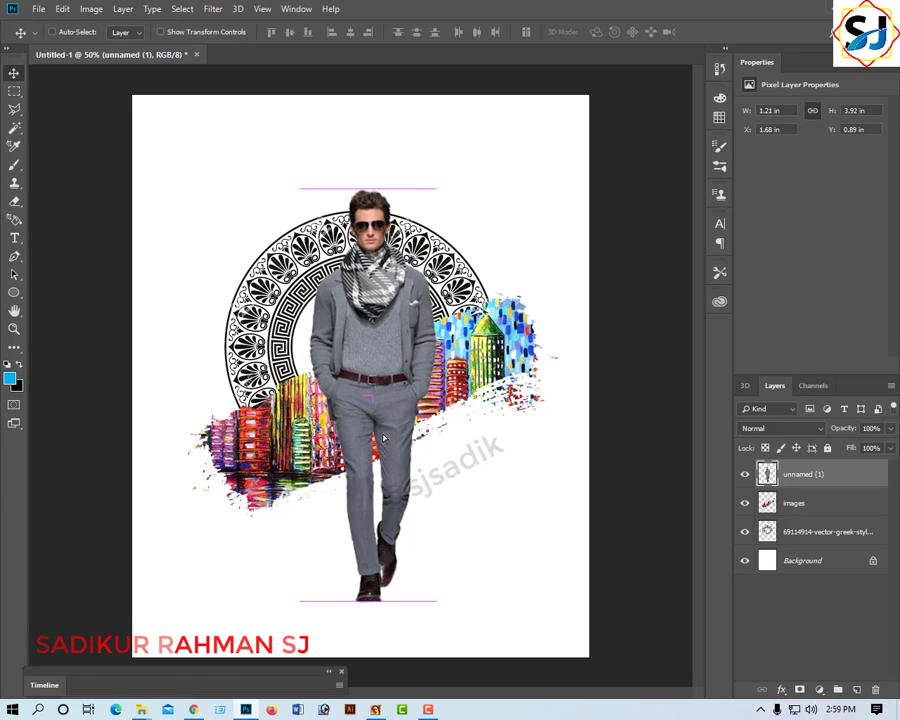
pyautogui.hotkey('ctrl', 'j')
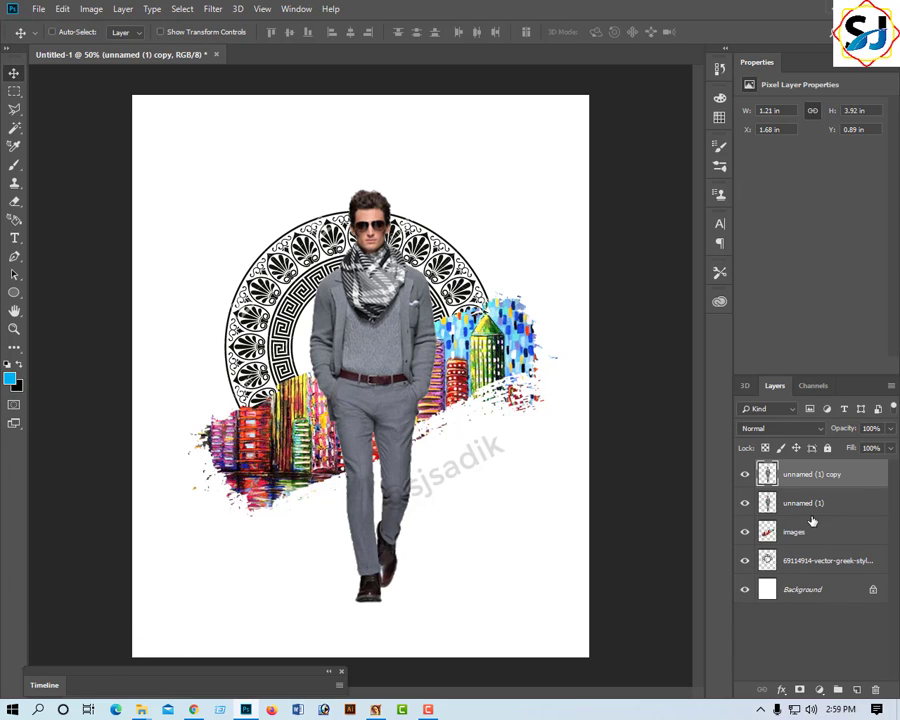
# - Clip the original 'unnamed (1)' layer to the cityscape stroke, toggling the copy's visibility to check
pyautogui.click(806, 504)
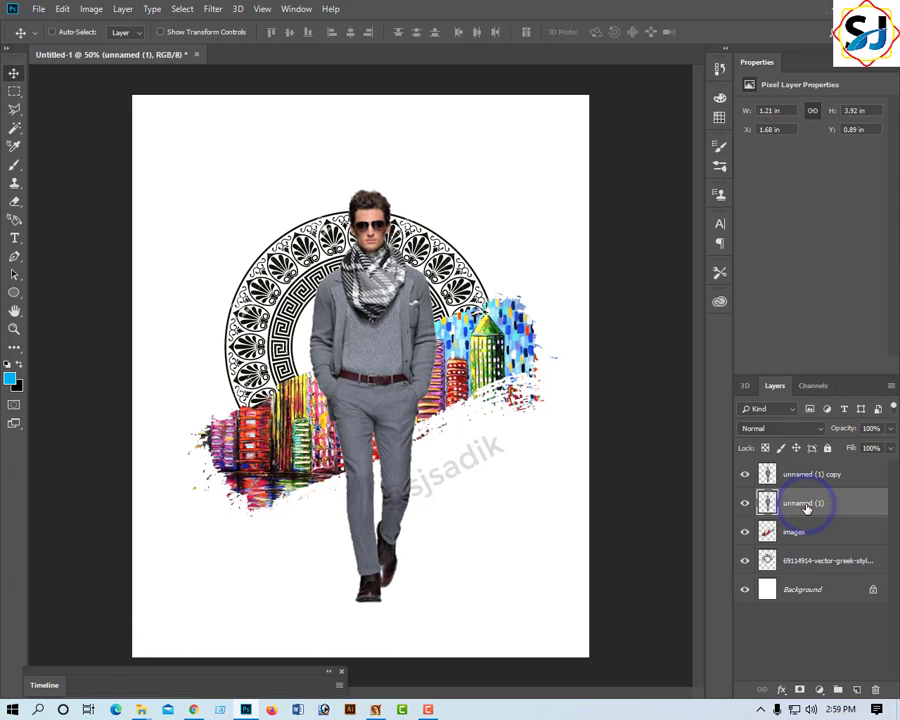
pyautogui.rightClick(804, 505)
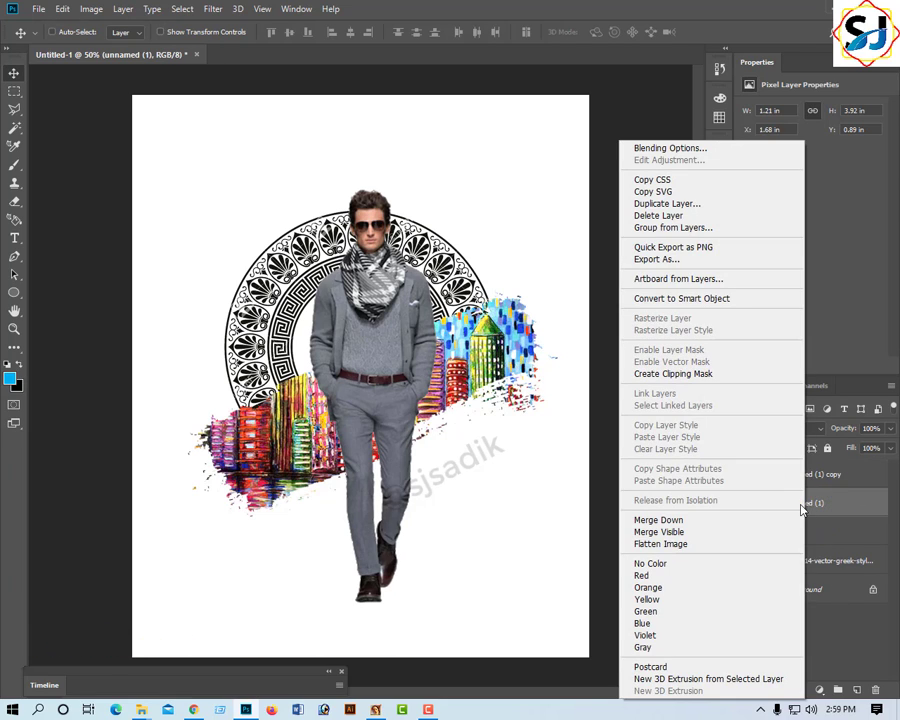
pyautogui.click(667, 374)
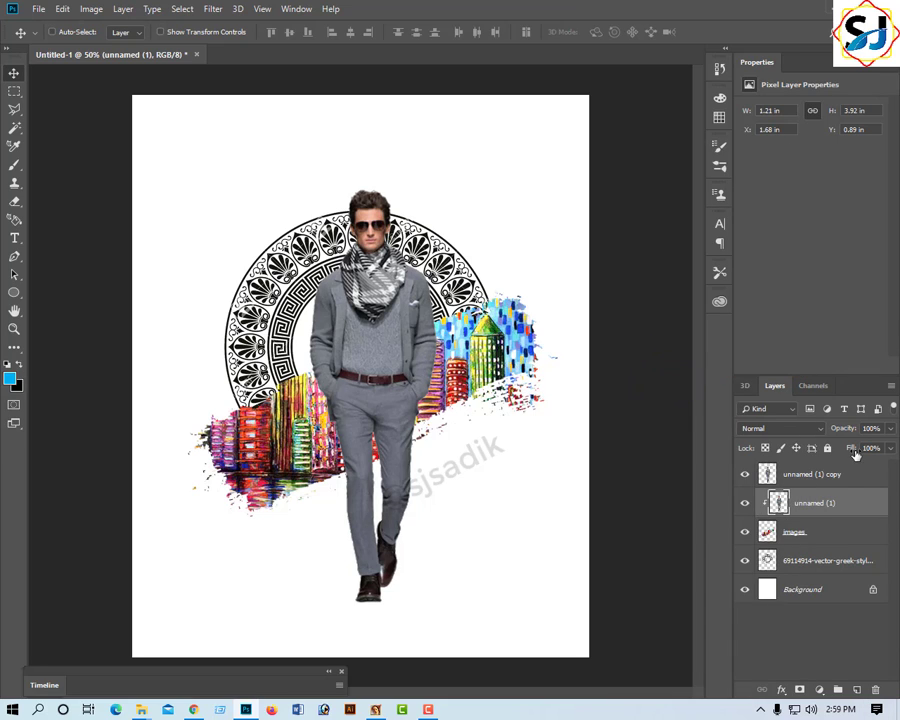
pyautogui.click(744, 475)
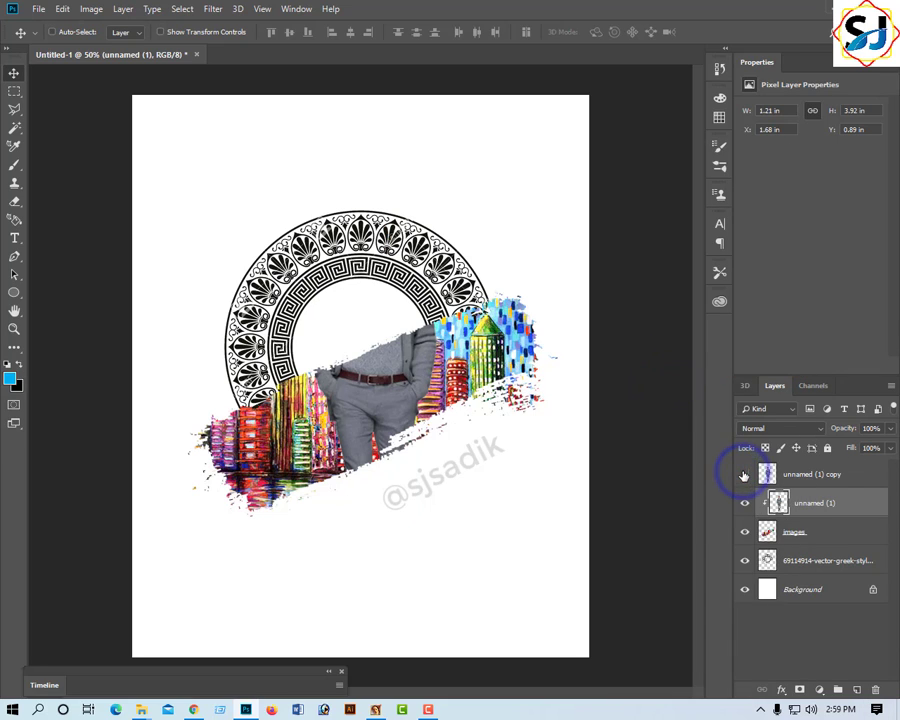
pyautogui.click(744, 474)
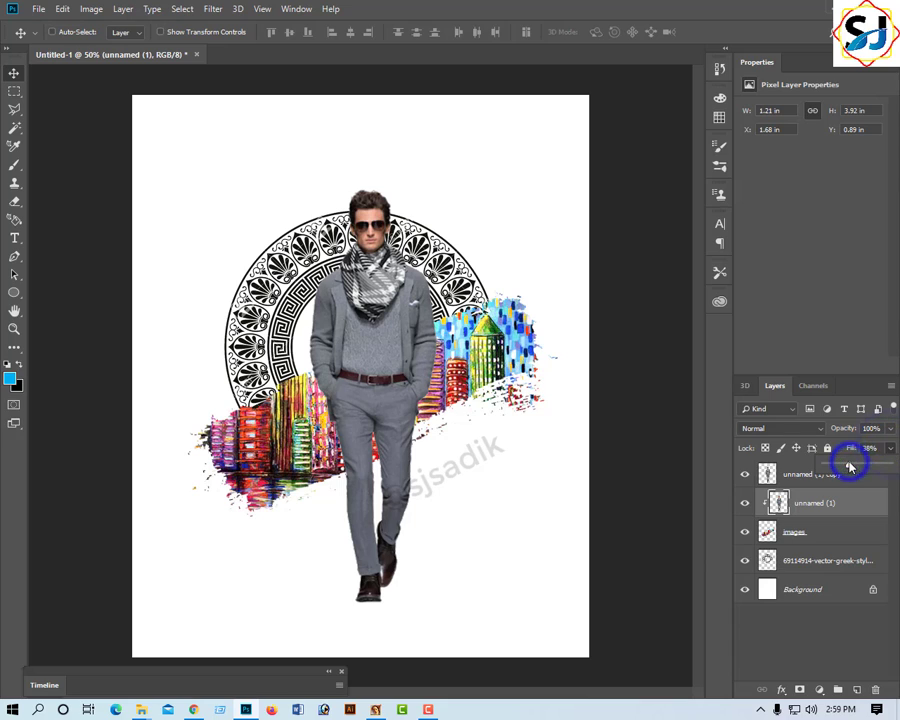
# - Make the 'unnamed (1) copy' layer semi-transparent and zoom in on the man's legs
pyautogui.click(789, 475)
pyautogui.click(889, 429)
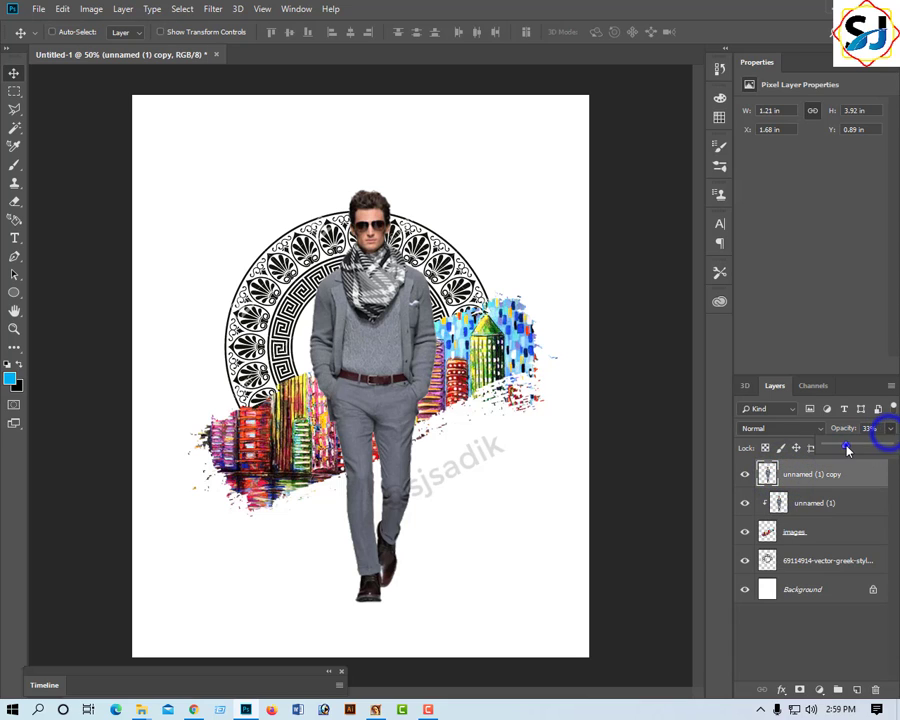
pyautogui.click(847, 450)
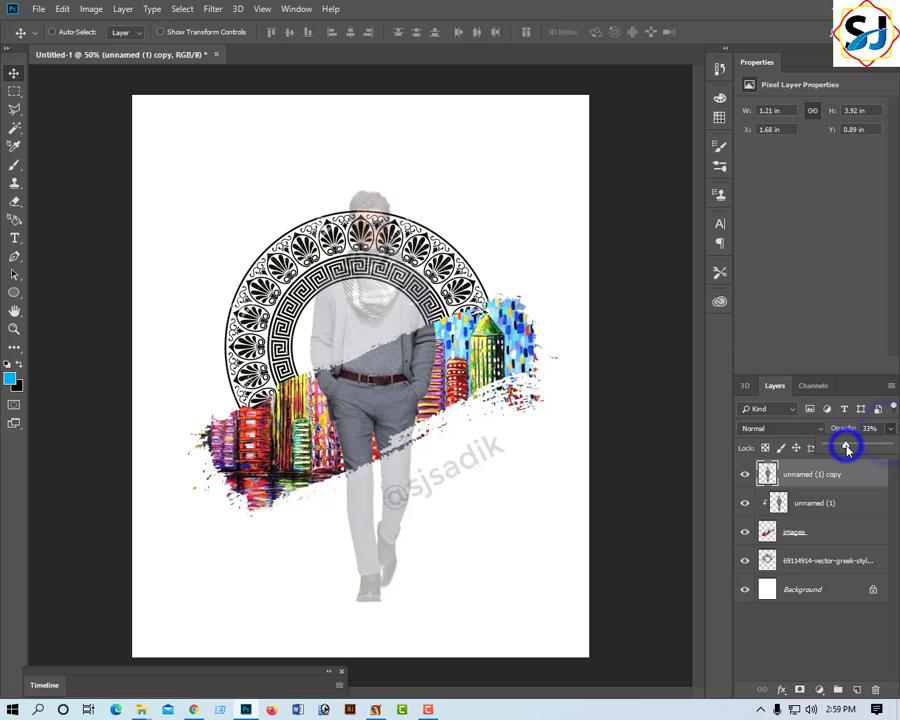
pyautogui.keyDown('ctrl'); pyautogui.click(390, 487); pyautogui.keyUp('ctrl')
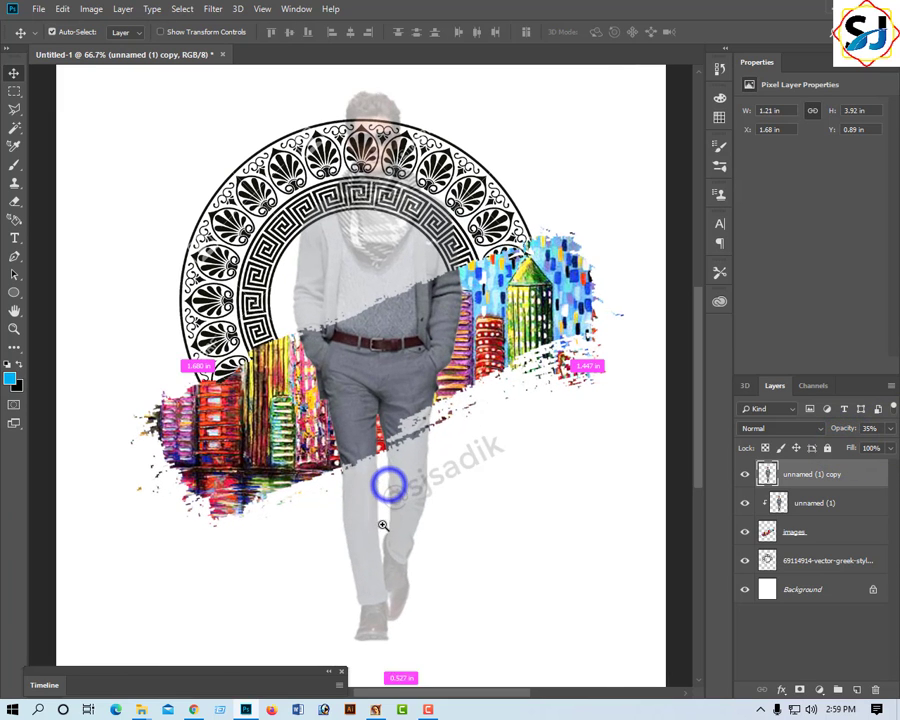
# - Erase the man copy's lower legs and leftover grey below the diagonal city stroke
pyautogui.click(15, 203)
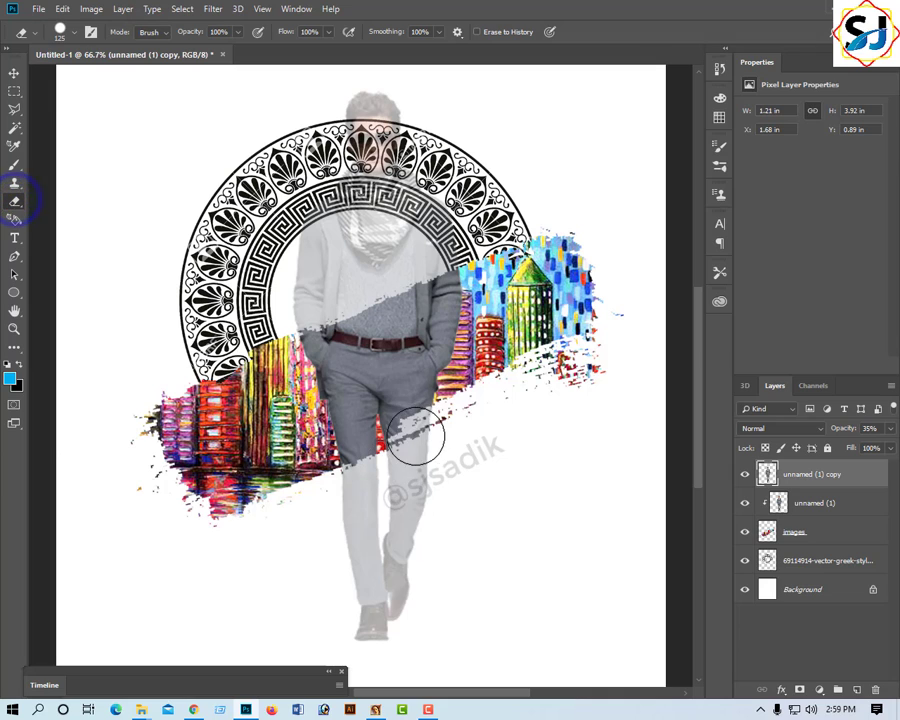
pyautogui.click(412, 428)
pyautogui.click(412, 482)
pyautogui.click(354, 526)
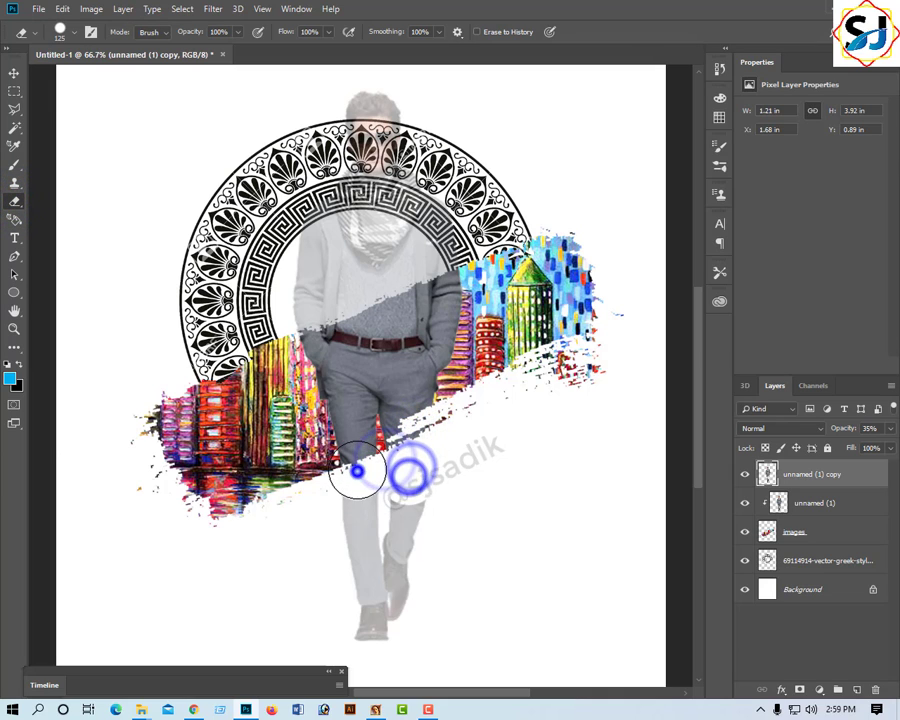
pyautogui.click(362, 470)
pyautogui.click(400, 518)
pyautogui.click(368, 540)
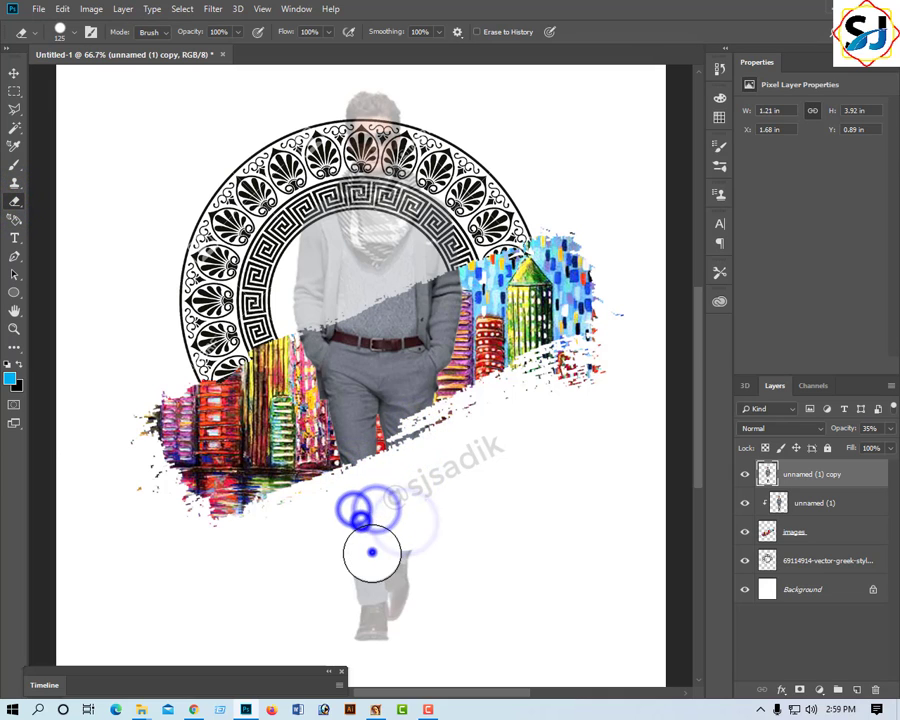
pyautogui.click(364, 567)
pyautogui.click(360, 605)
pyautogui.click(371, 624)
pyautogui.click(400, 574)
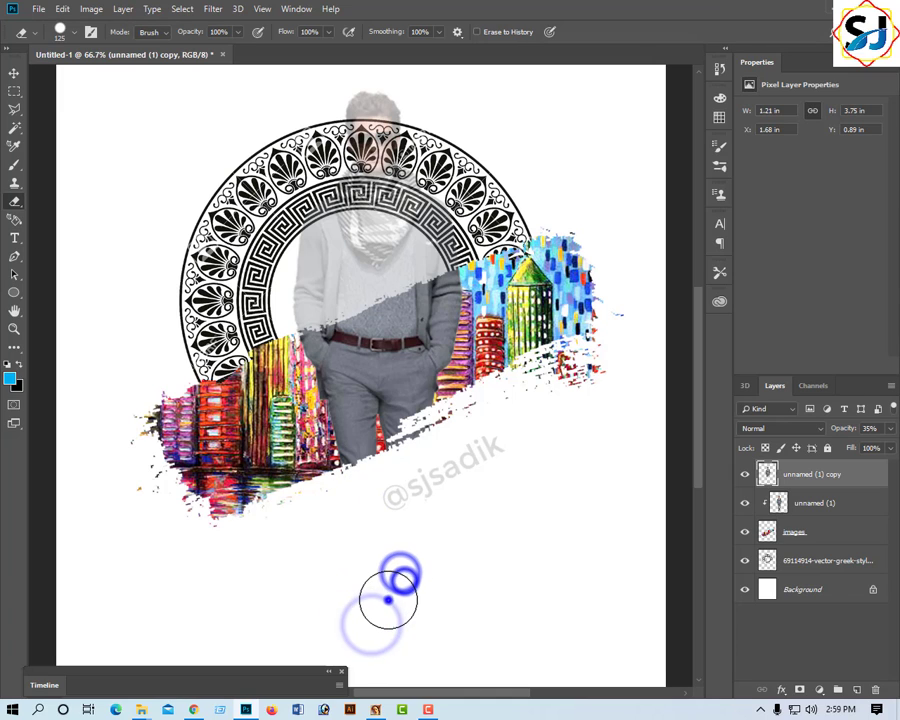
pyautogui.click(390, 596)
pyautogui.click(424, 508)
pyautogui.click(454, 486)
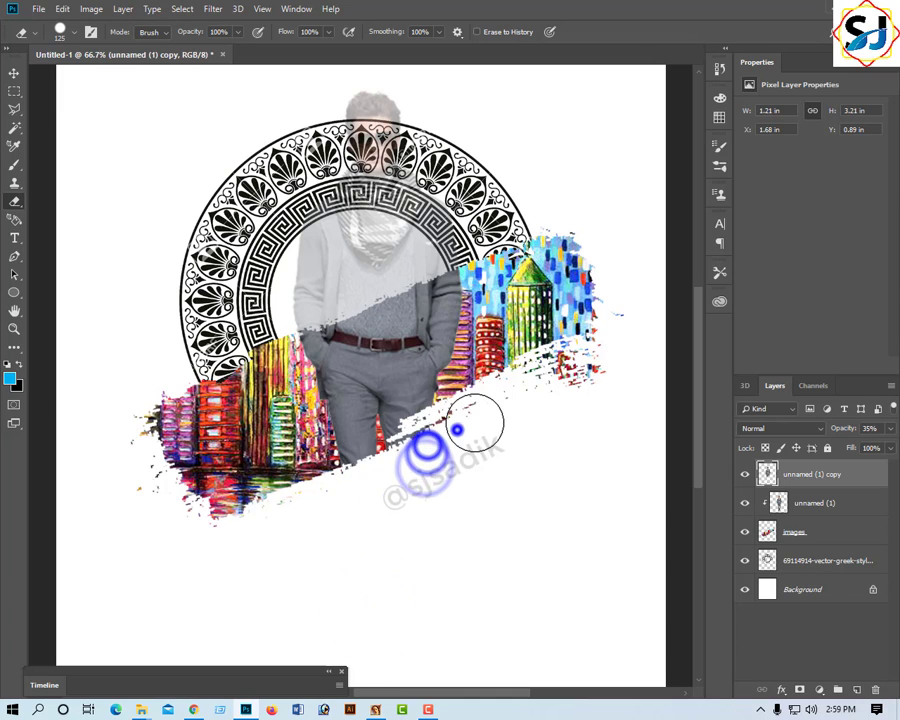
pyautogui.click(472, 426)
pyautogui.click(363, 473)
pyautogui.click(412, 374)
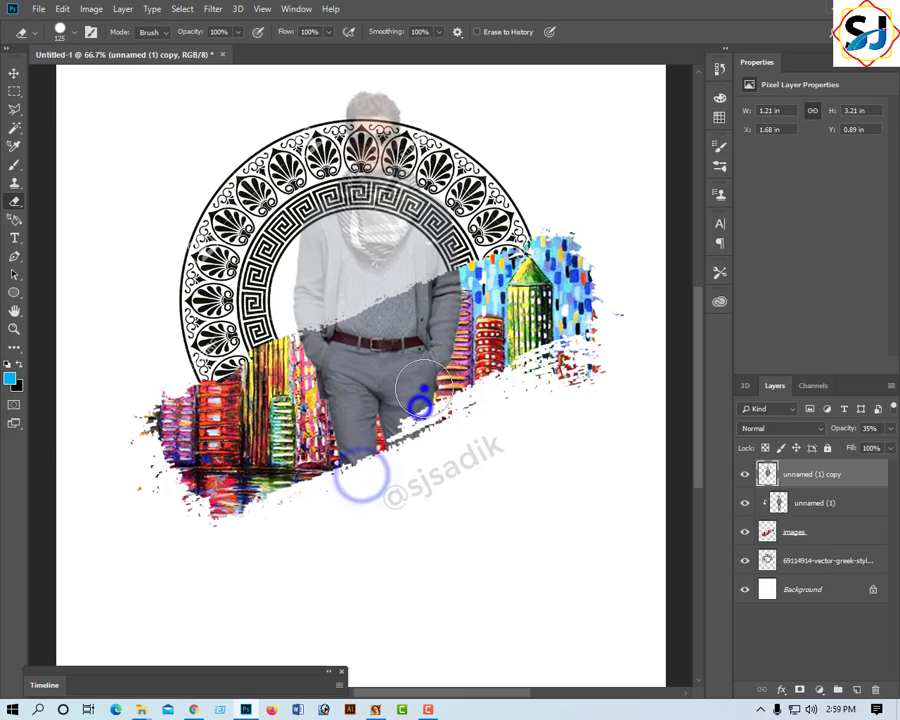
# - Restore the man copy layer to 100% opacity and readjust the zoom
pyautogui.click(14, 73)
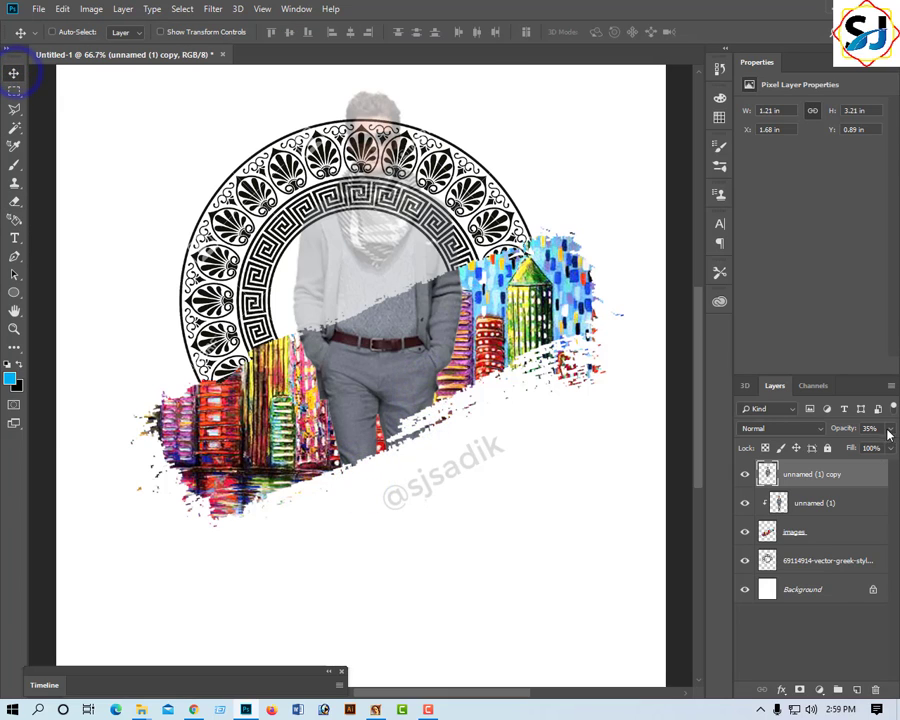
pyautogui.moveTo(864, 449); pyautogui.dragTo(888, 443)
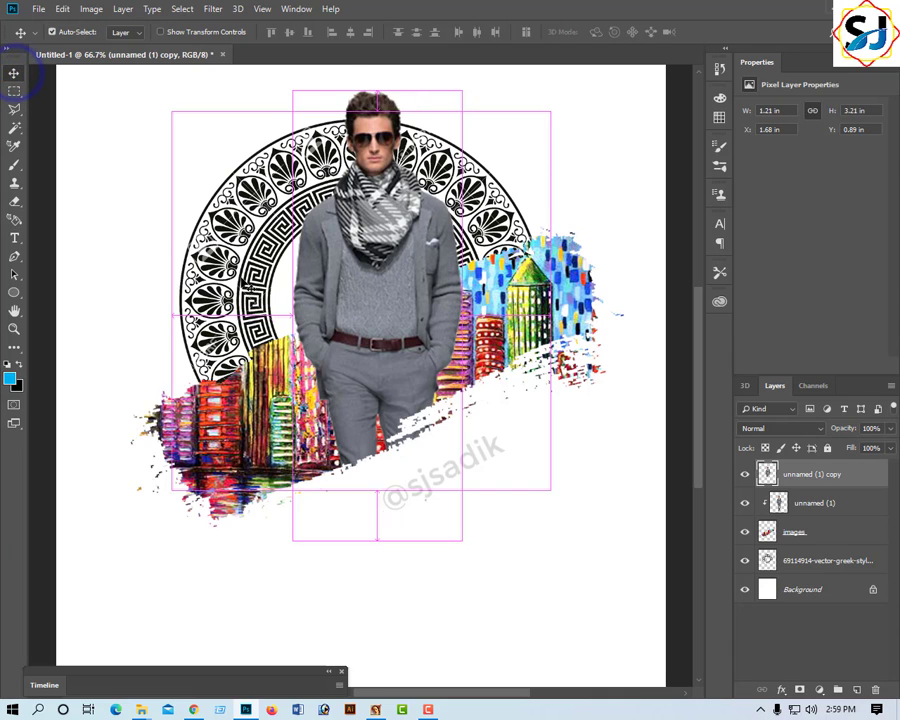
pyautogui.hotkey('ctrl', '-')
pyautogui.hotkey('ctrl', '-')
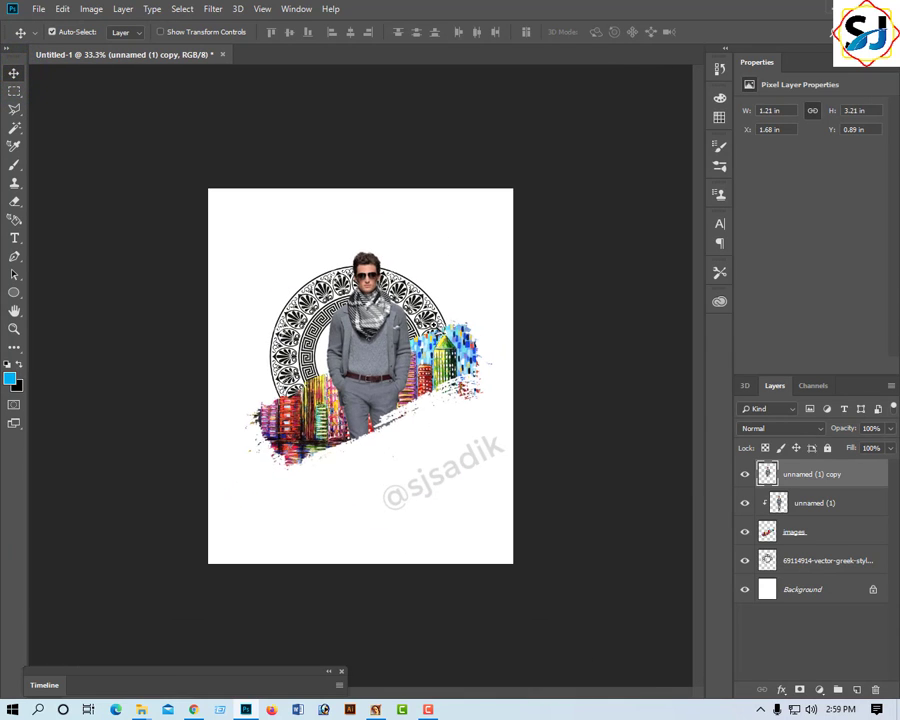
pyautogui.keyDown('ctrl'); pyautogui.click(371, 331); pyautogui.keyUp('ctrl')
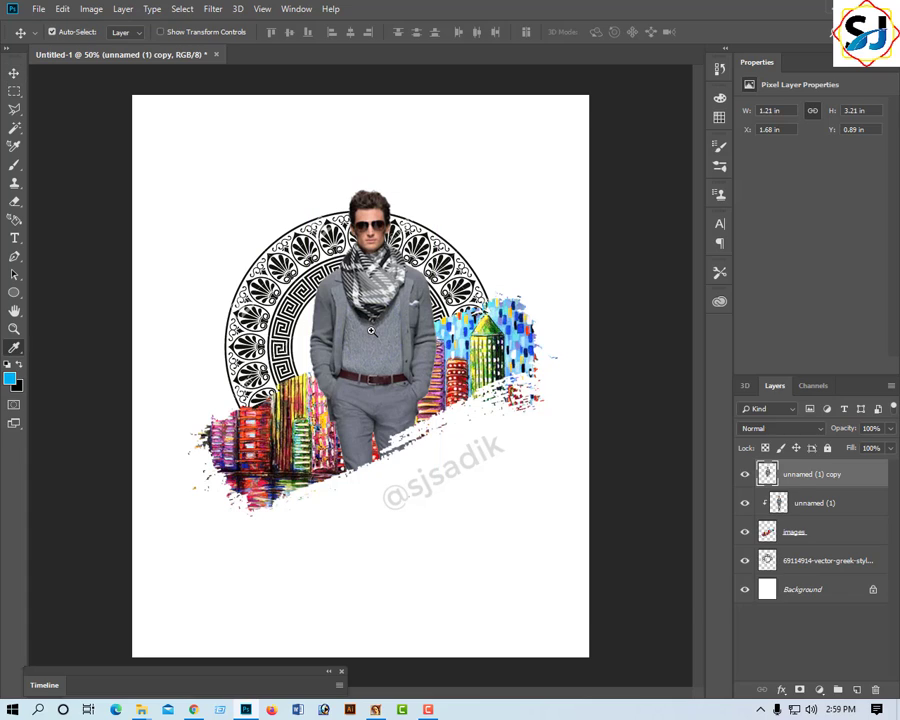
pyautogui.hotkey('ctrl', 'l')
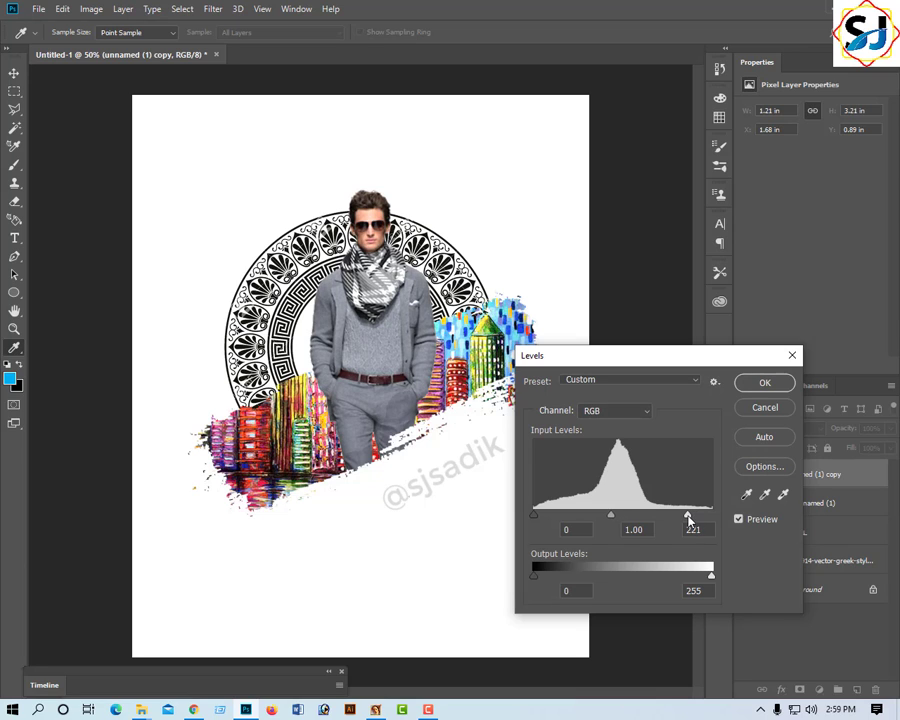
# - Apply Levels with input white at 229 and zoom the canvas back to 50%
pyautogui.click(765, 385)
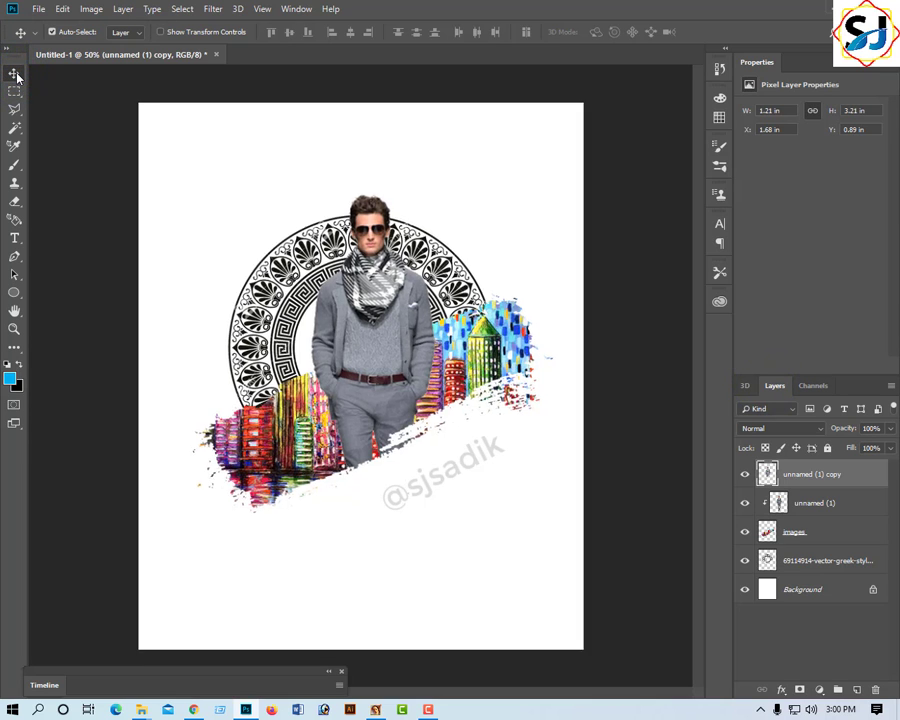
pyautogui.scroll(-1, 326, 385)
pyautogui.scroll(1, 326, 385)
pyautogui.hotkey('ctrl', '+')
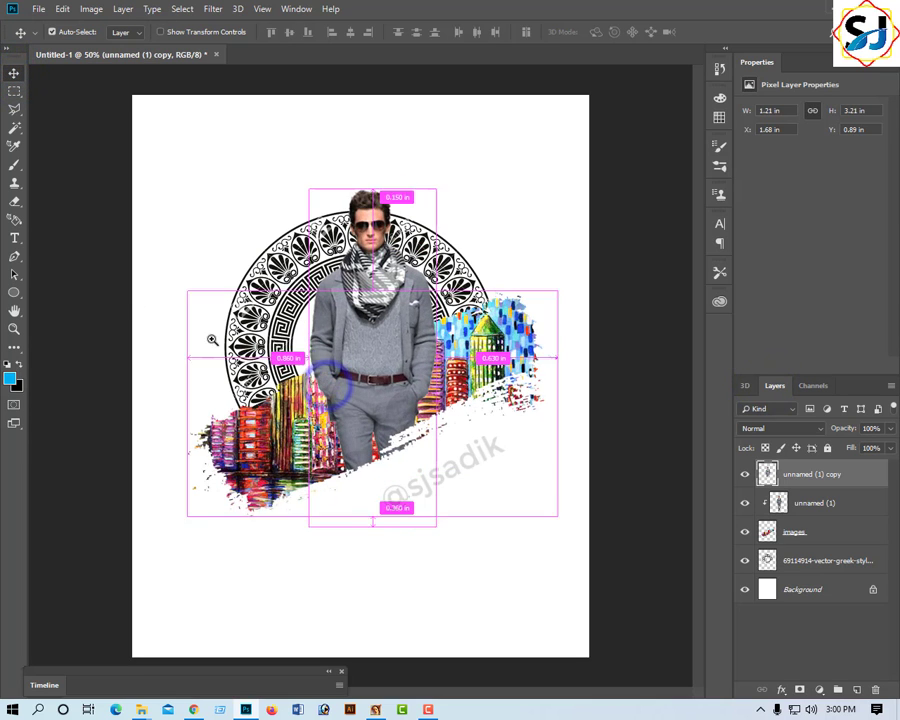
# - On a new layer, paint a blue dot with a 77 px soft brush left of the ring
pyautogui.click(17, 166)
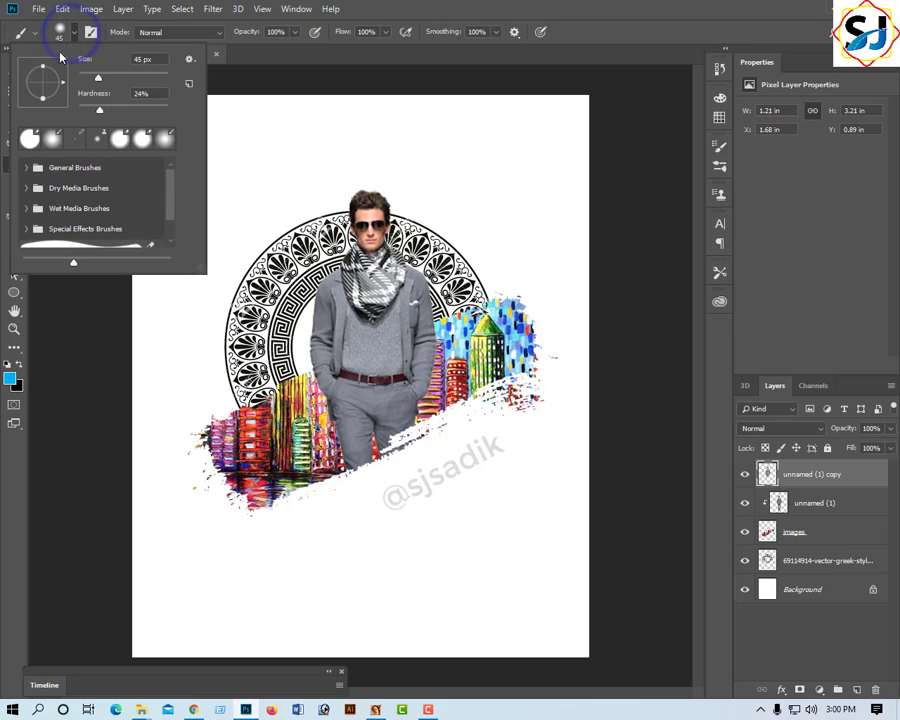
pyautogui.moveTo(99, 81)
pyautogui.mouseDown()
pyautogui.moveTo(111, 81)
pyautogui.moveTo(102, 110)
pyautogui.mouseUp()
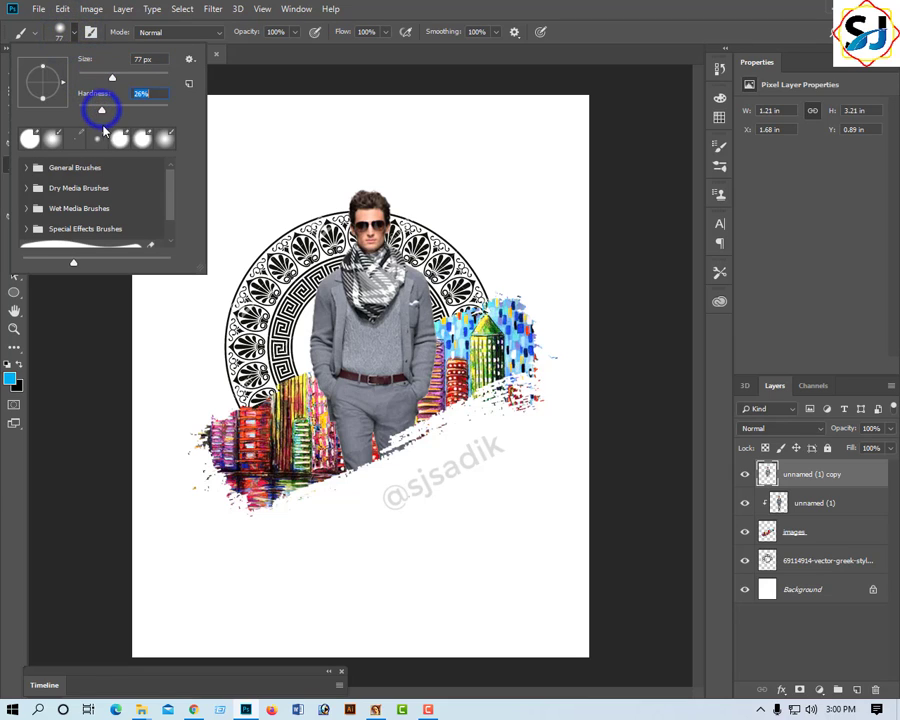
pyautogui.click(859, 690)
pyautogui.click(857, 690)
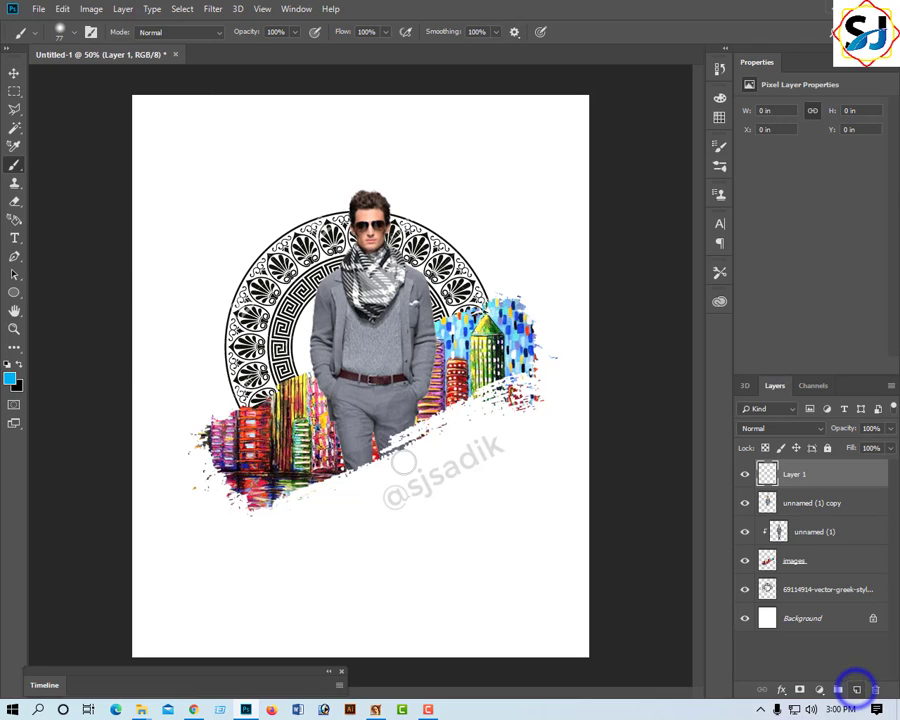
pyautogui.click(209, 372)
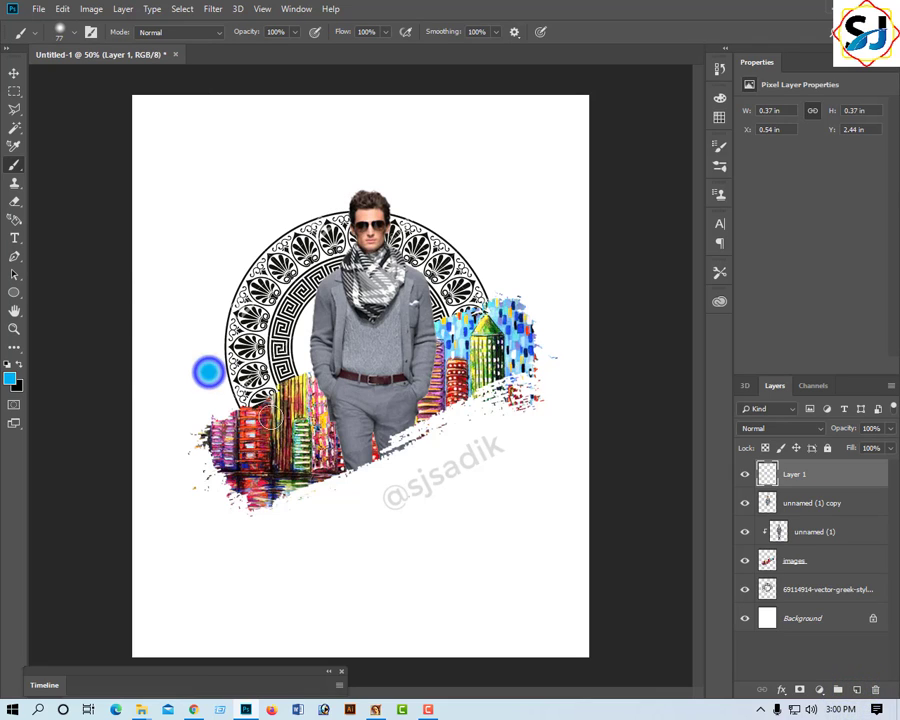
# - Scale the blue dot about 486% into a large soft glow and shift it up-right
pyautogui.click(14, 73)
pyautogui.hotkey('ctrl', 't')
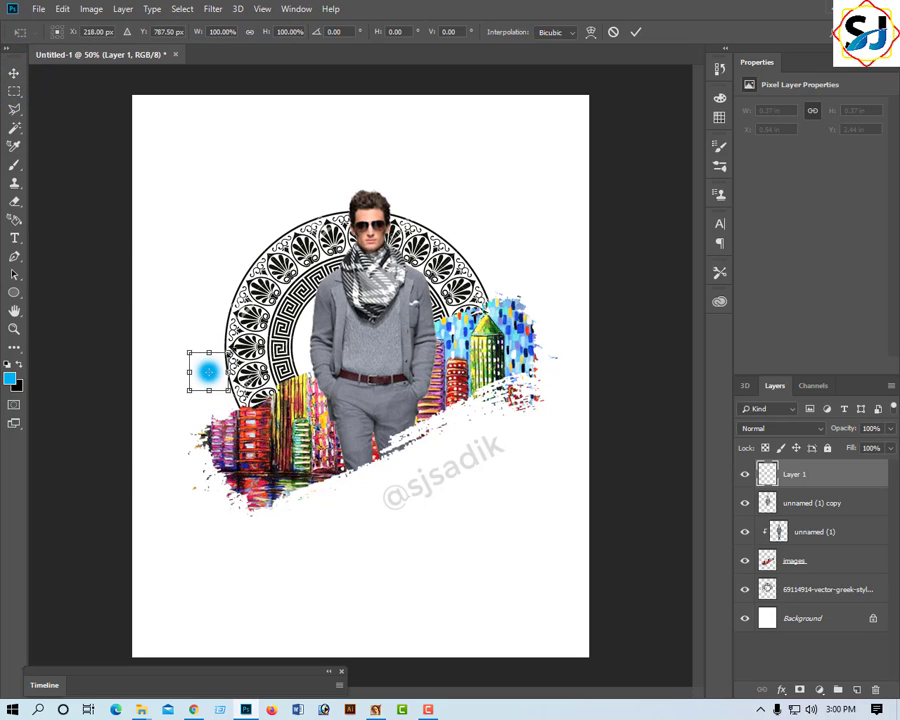
pyautogui.moveTo(230, 352); pyautogui.dragTo(303, 277)
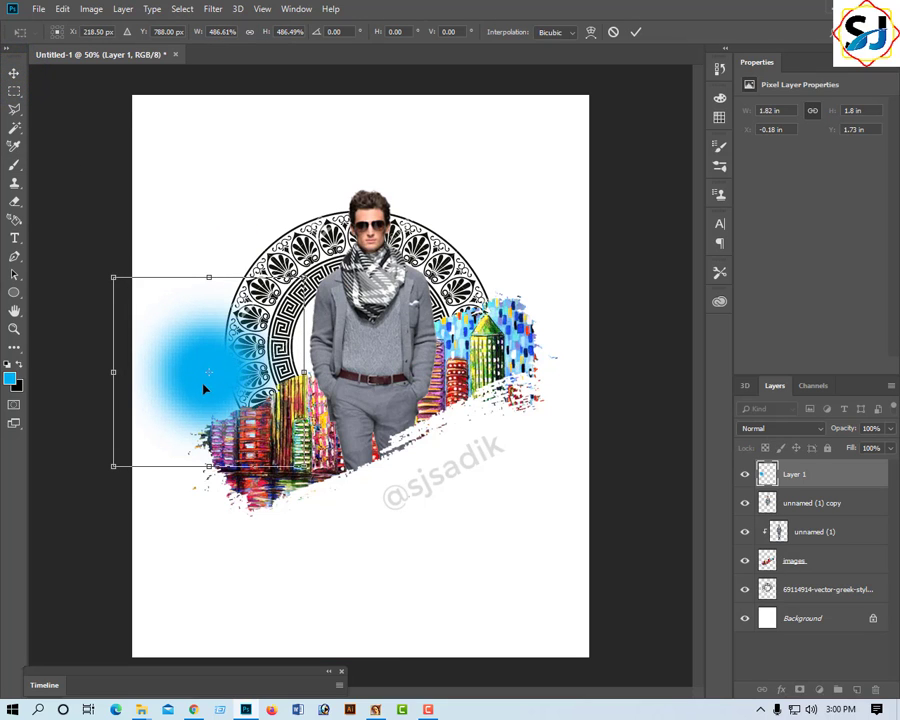
pyautogui.moveTo(204, 388); pyautogui.dragTo(212, 360)
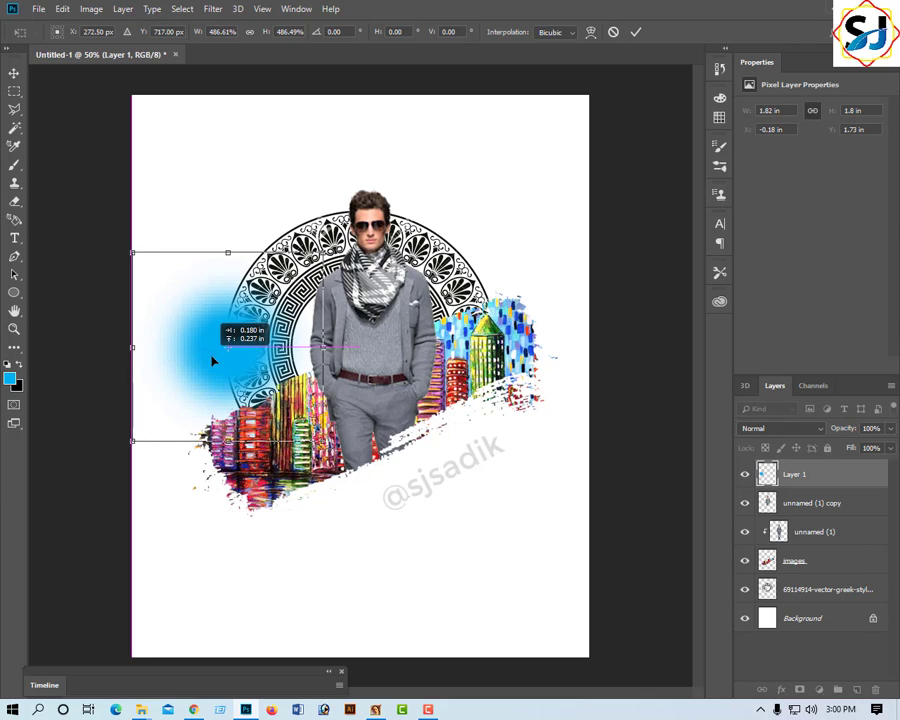
pyautogui.click(636, 33)
# - Move the glow layer below the Greek ornament and nudge it left of the ring
pyautogui.hotkey('ctrl', '[')
pyautogui.hotkey('ctrl', '[')
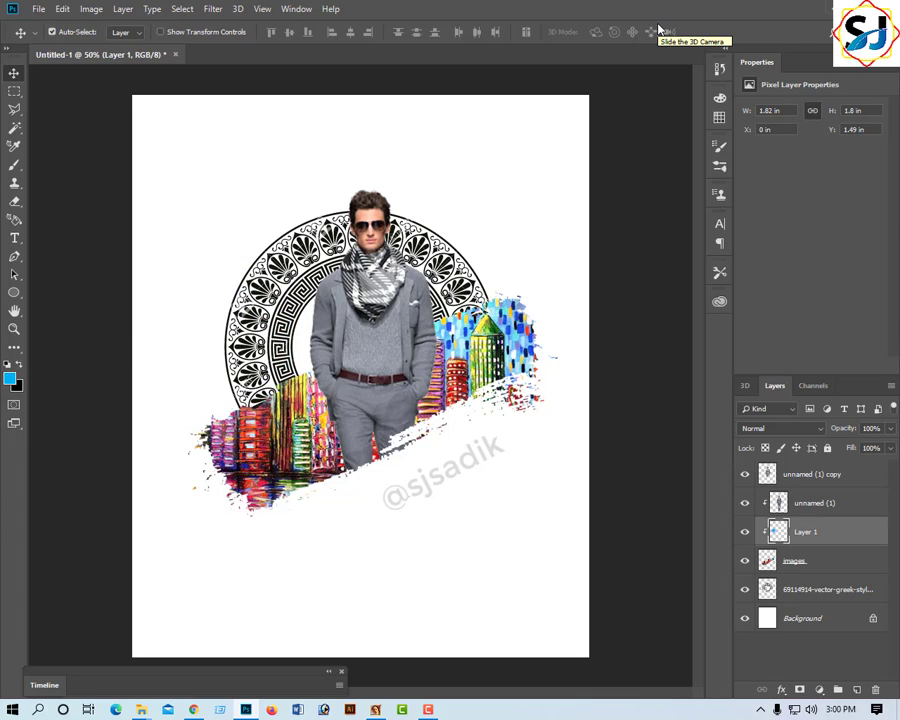
pyautogui.hotkey('ctrl', '[')
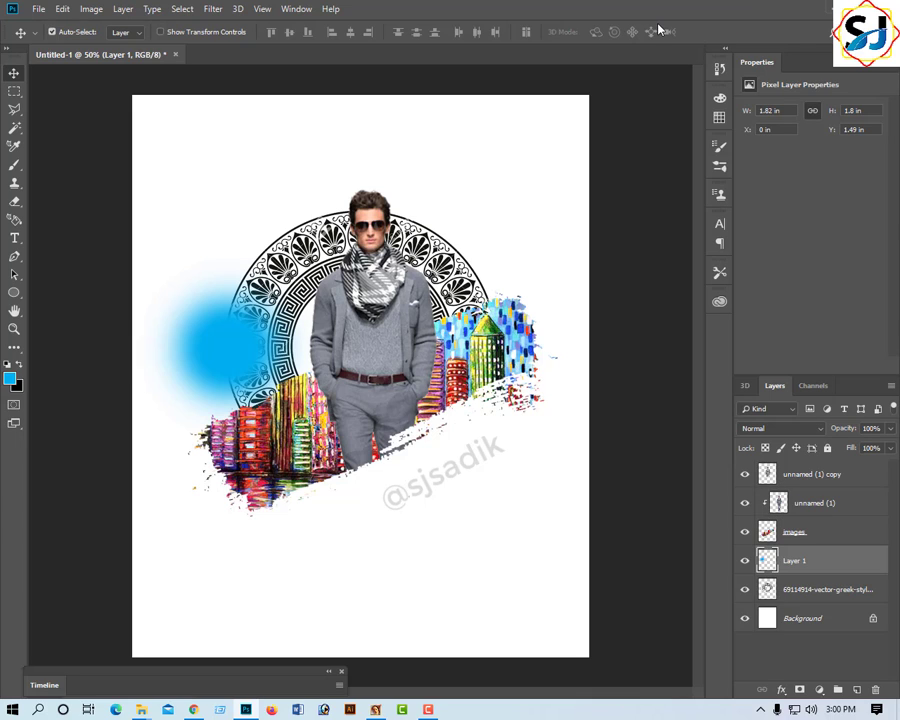
pyautogui.hotkey('ctrl', '[')
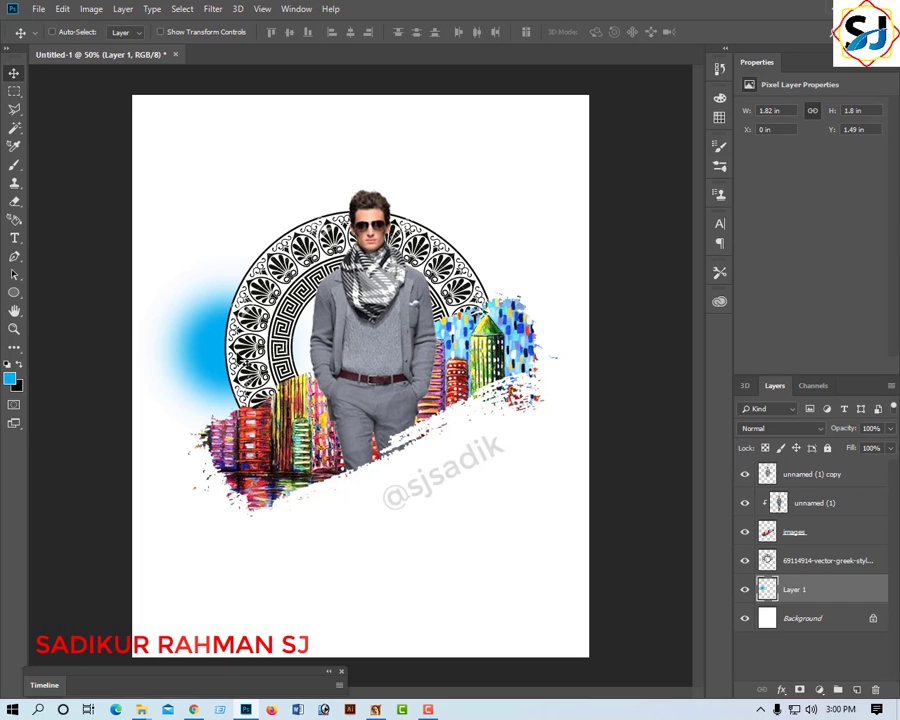
pyautogui.moveTo(205, 330); pyautogui.dragTo(238, 300)
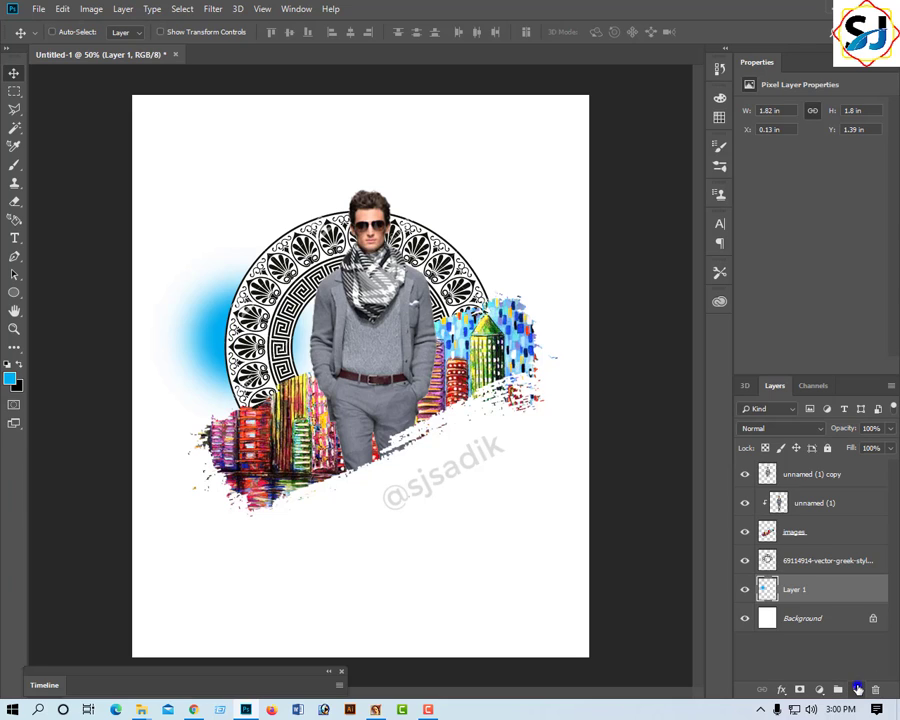
# - Add a new layer and set the brush colour to fully saturated bright yellow
pyautogui.click(857, 689)
pyautogui.click(15, 166)
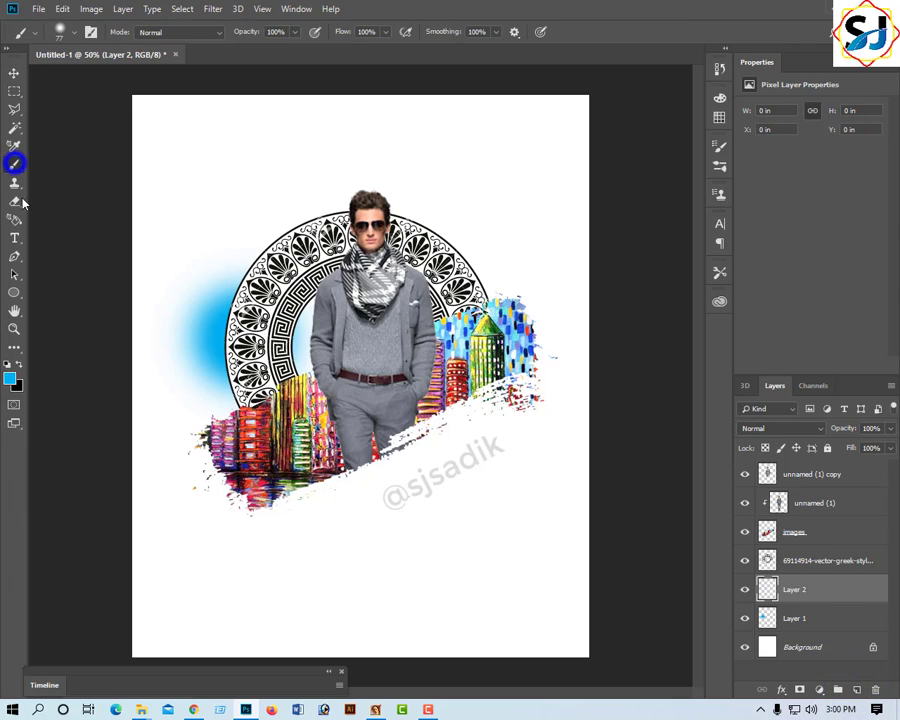
pyautogui.click(10, 379)
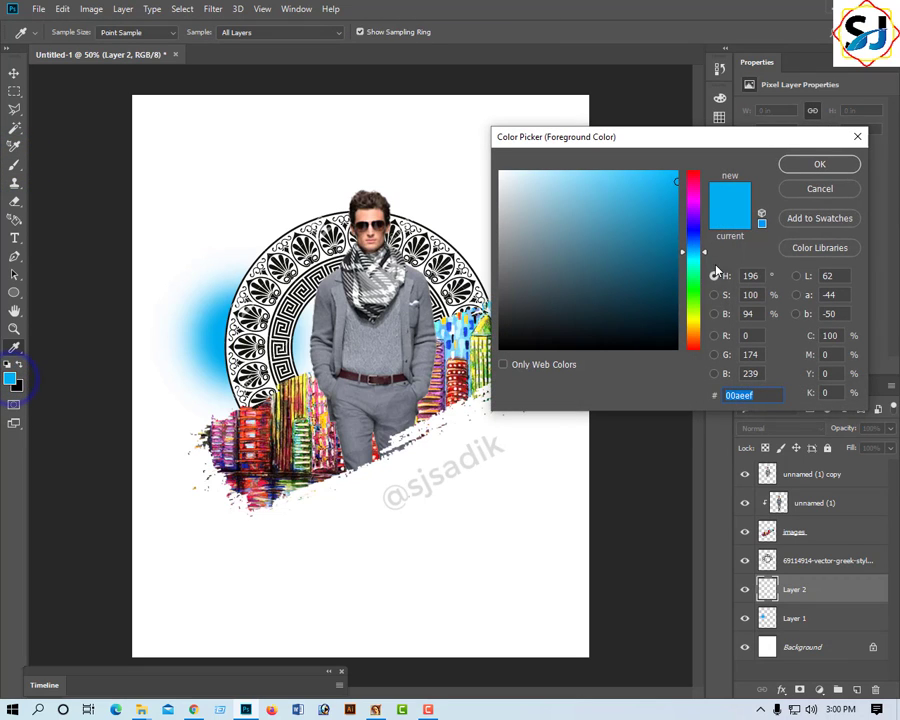
pyautogui.moveTo(697, 327); pyautogui.dragTo(693, 318)
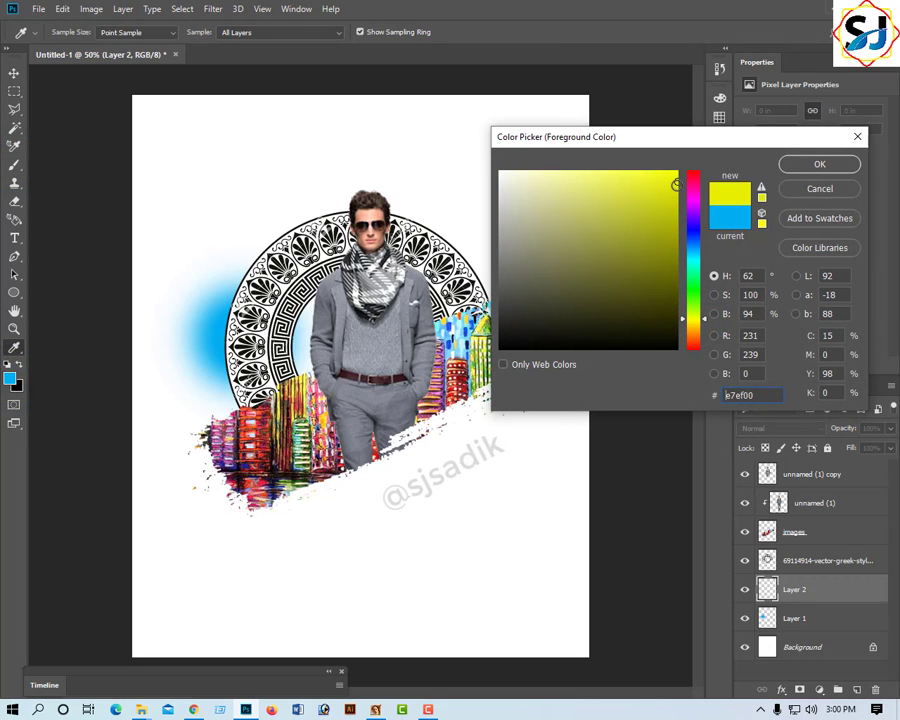
pyautogui.moveTo(676, 182); pyautogui.dragTo(679, 171)
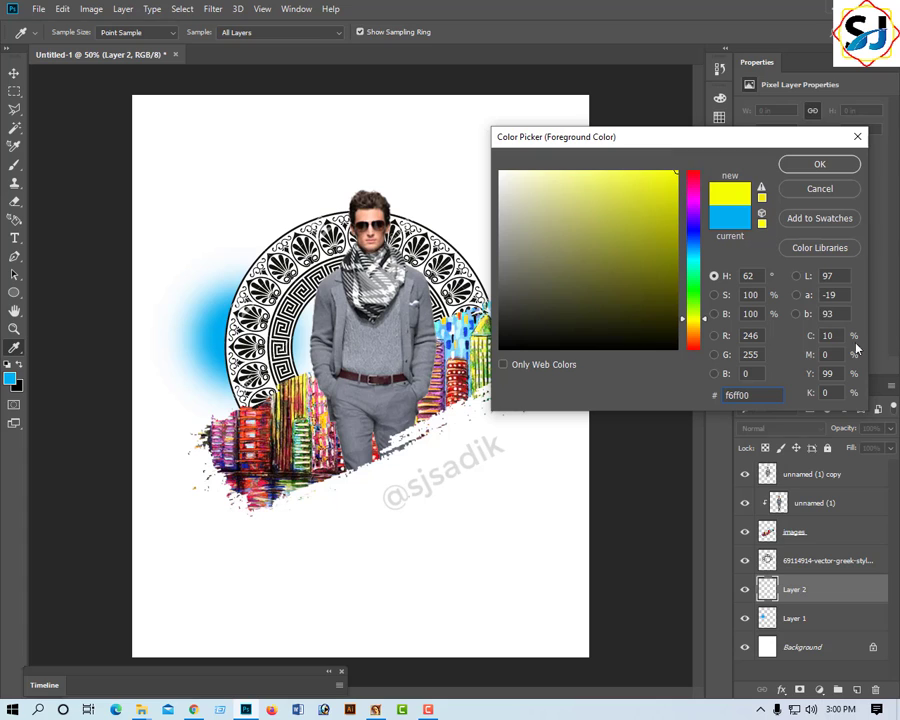
pyautogui.click(820, 165)
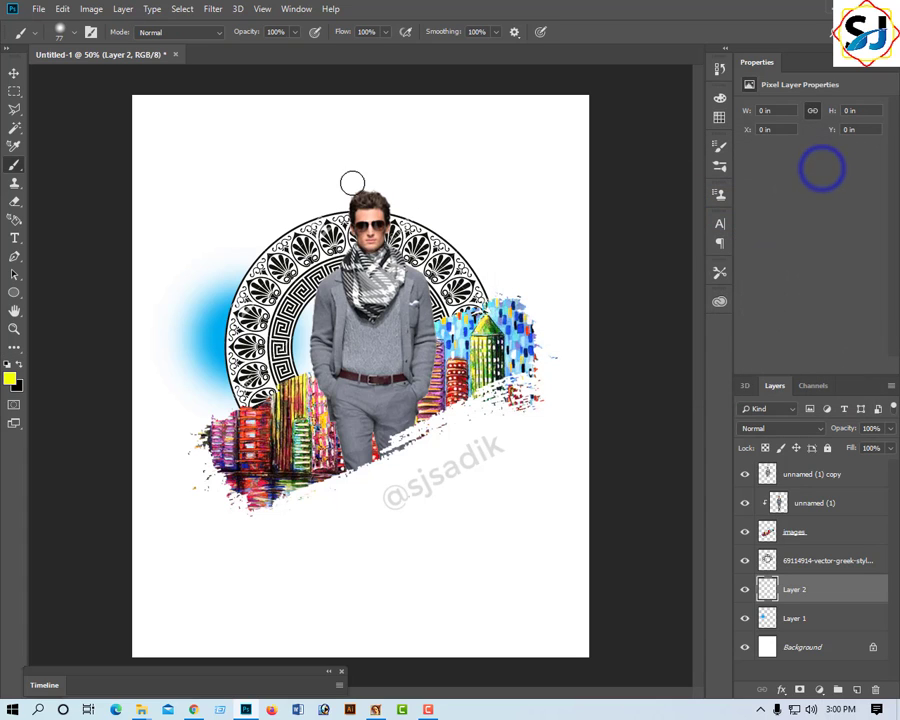
# - Scale the yellow dot to about 449% and lower it behind the man's head
pyautogui.click(14, 73)
pyautogui.hotkey('ctrl', 't')
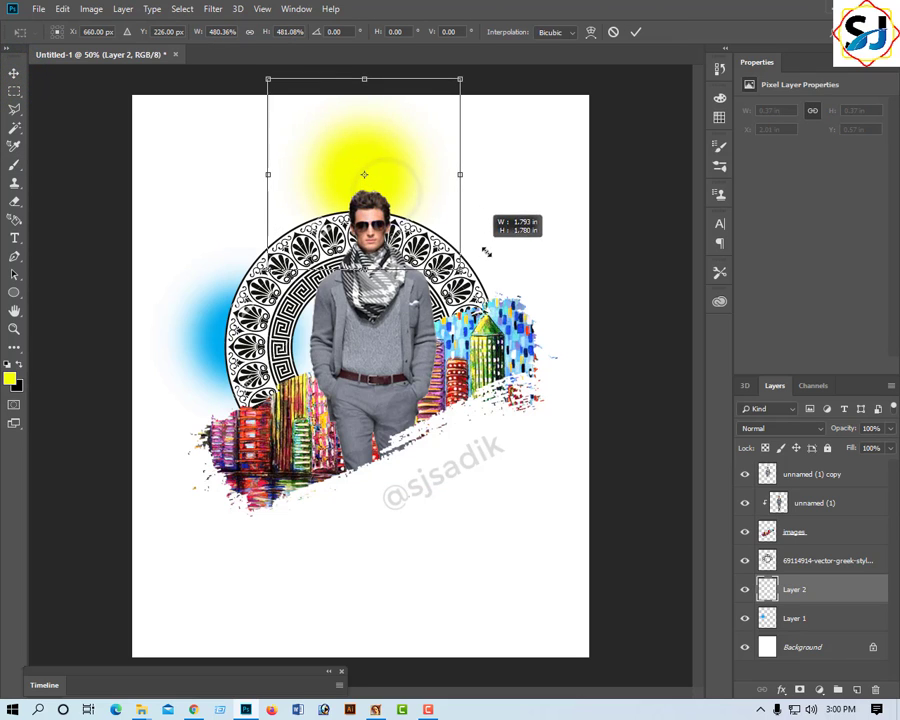
pyautogui.moveTo(387, 195); pyautogui.dragTo(465, 275)
pyautogui.moveTo(380, 160); pyautogui.dragTo(384, 192)
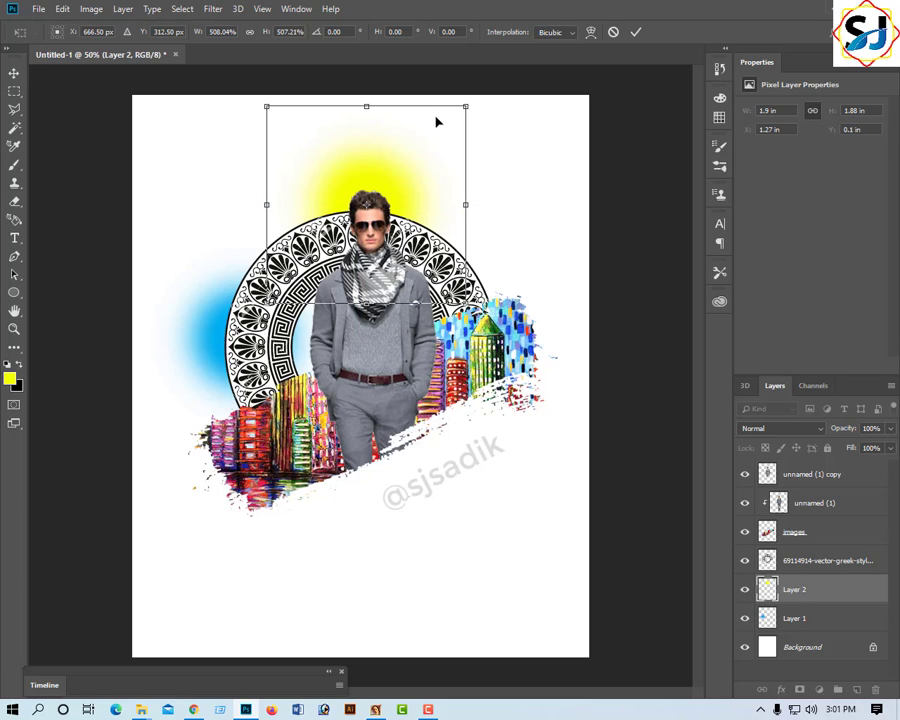
pyautogui.moveTo(463, 105); pyautogui.dragTo(458, 110)
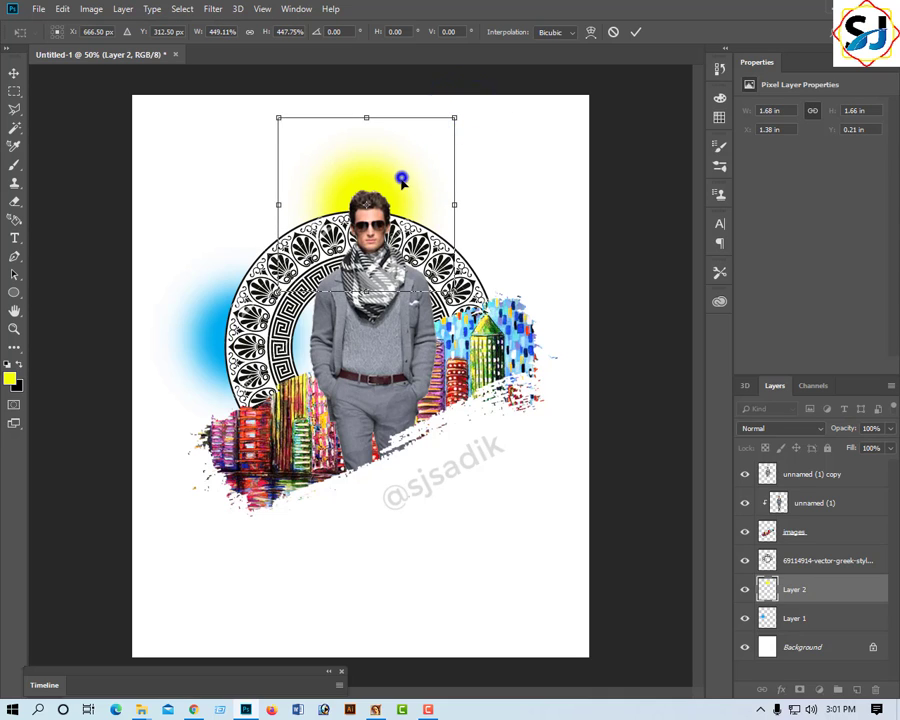
pyautogui.moveTo(401, 178); pyautogui.dragTo(402, 188)
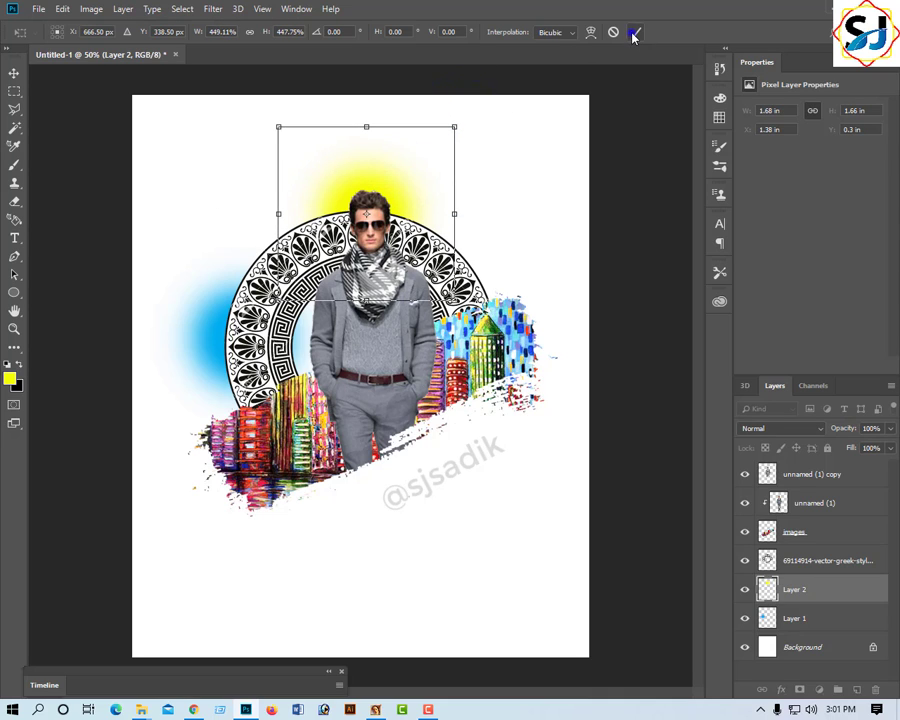
pyautogui.click(633, 33)
# - On a new layer, paint a green (00ff00) dot right of the ring's top
pyautogui.click(858, 689)
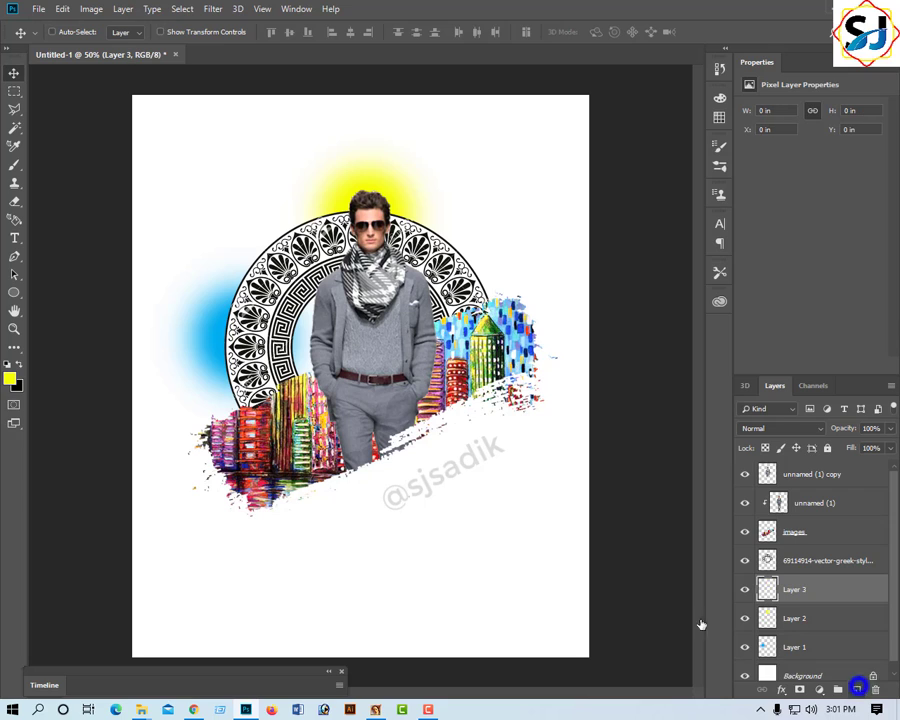
pyautogui.click(14, 166)
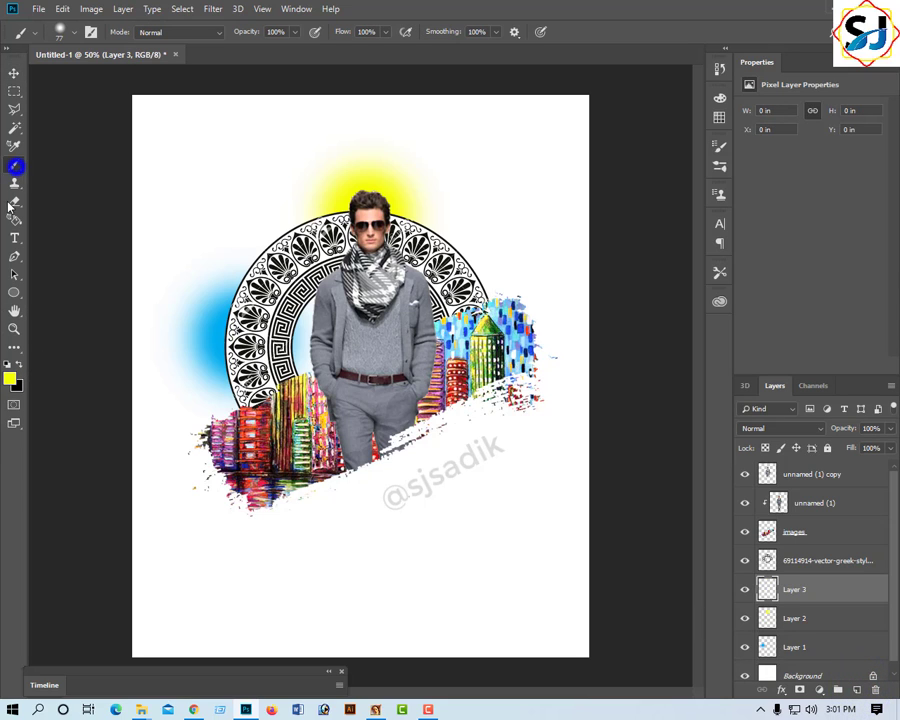
pyautogui.click(10, 377)
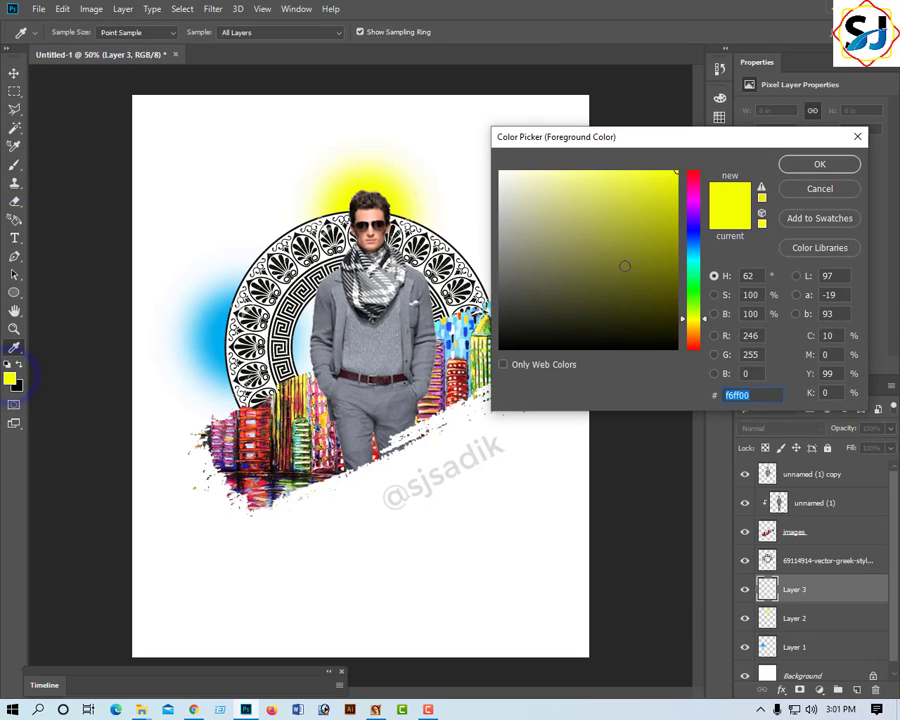
pyautogui.moveTo(699, 274); pyautogui.dragTo(701, 294)
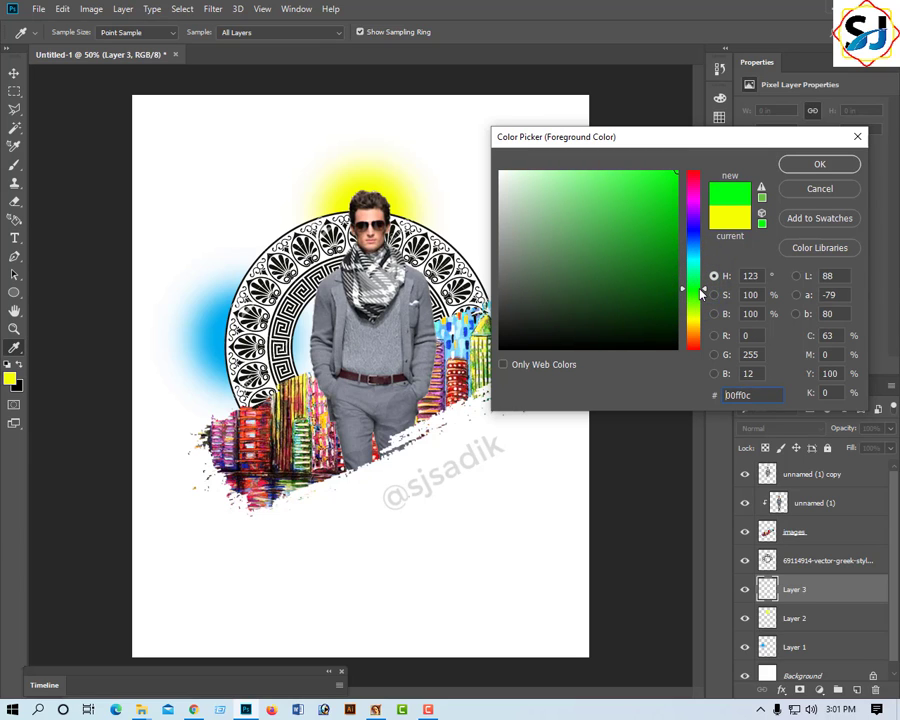
pyautogui.click(819, 164)
pyautogui.click(479, 241)
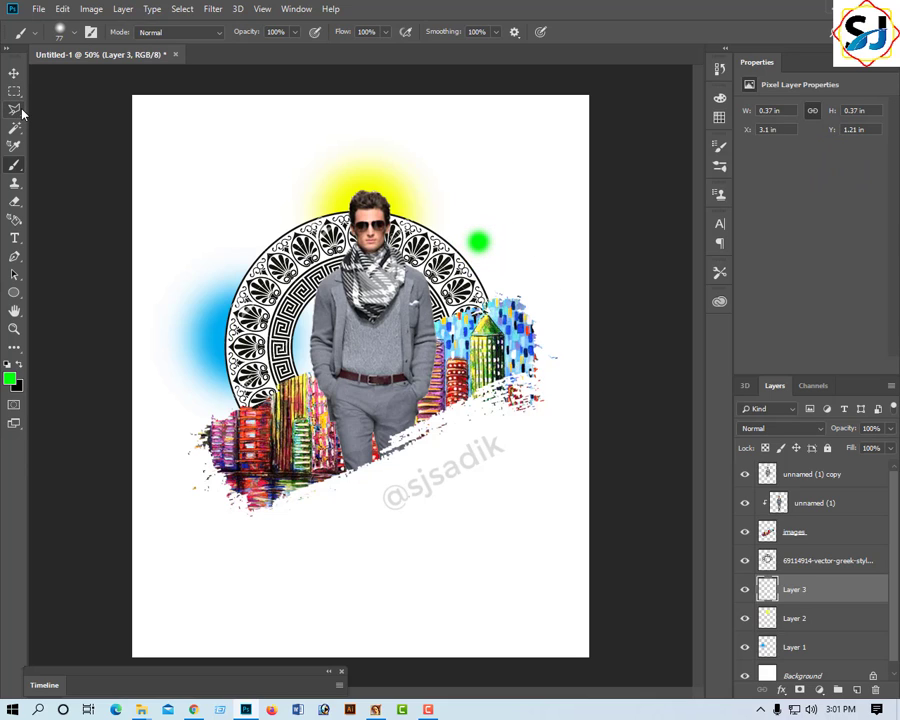
# - Scale the green dot to about 389% into a glow beside the man's shoulder
pyautogui.hotkey('ctrl', 't')
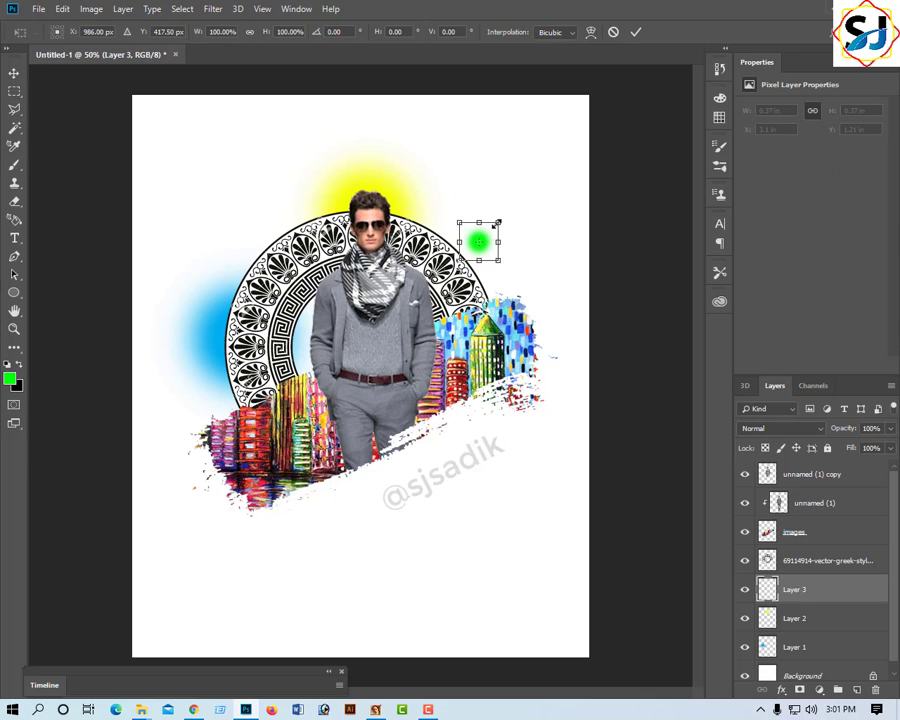
pyautogui.moveTo(497, 222); pyautogui.dragTo(563, 175)
pyautogui.moveTo(503, 238); pyautogui.dragTo(503, 275)
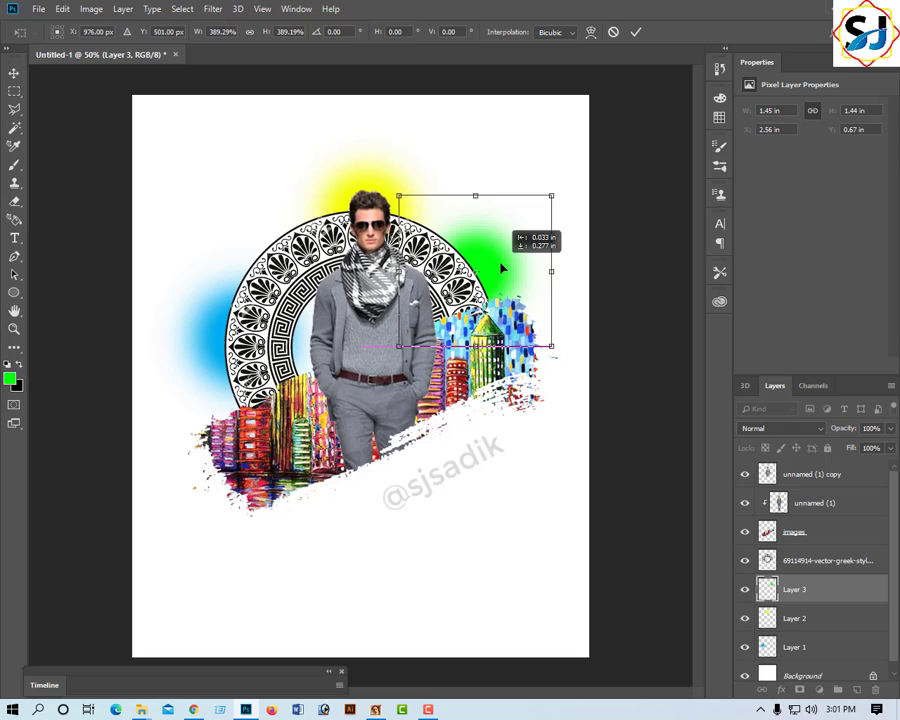
pyautogui.moveTo(503, 268); pyautogui.dragTo(503, 266)
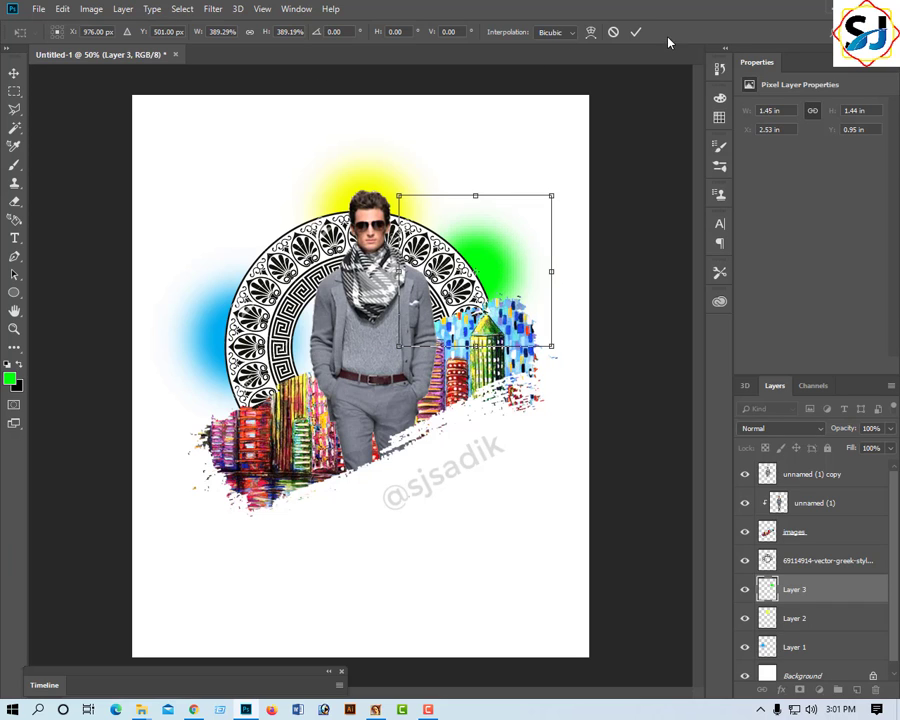
pyautogui.click(634, 35)
pyautogui.hotkey('ctrl', '-')
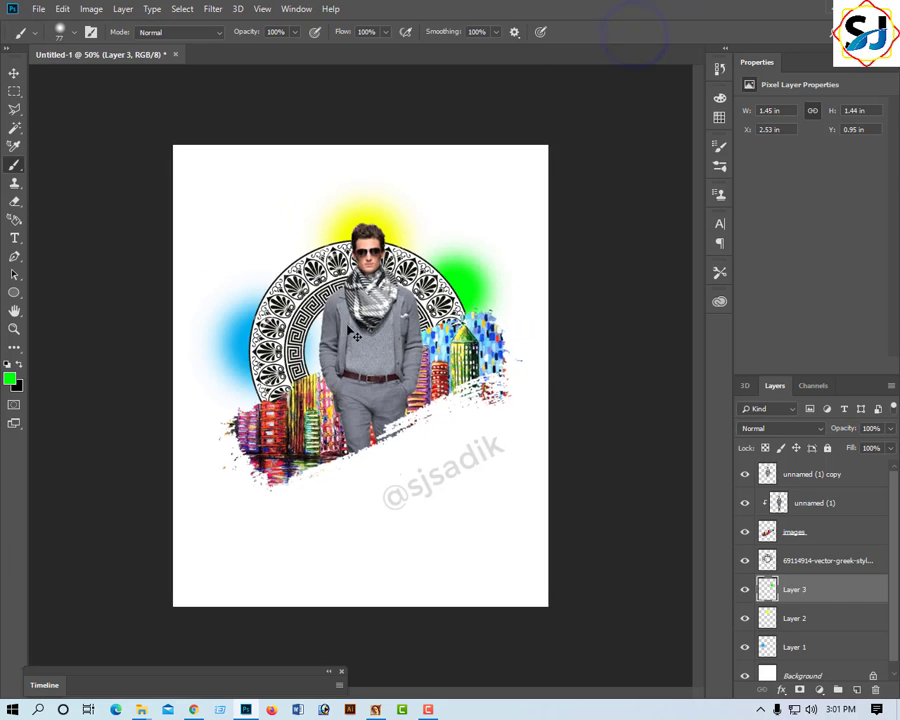
# - Start File > Place Embedded and browse the file dialog for the image folder
pyautogui.click(13, 74)
pyautogui.click(38, 9)
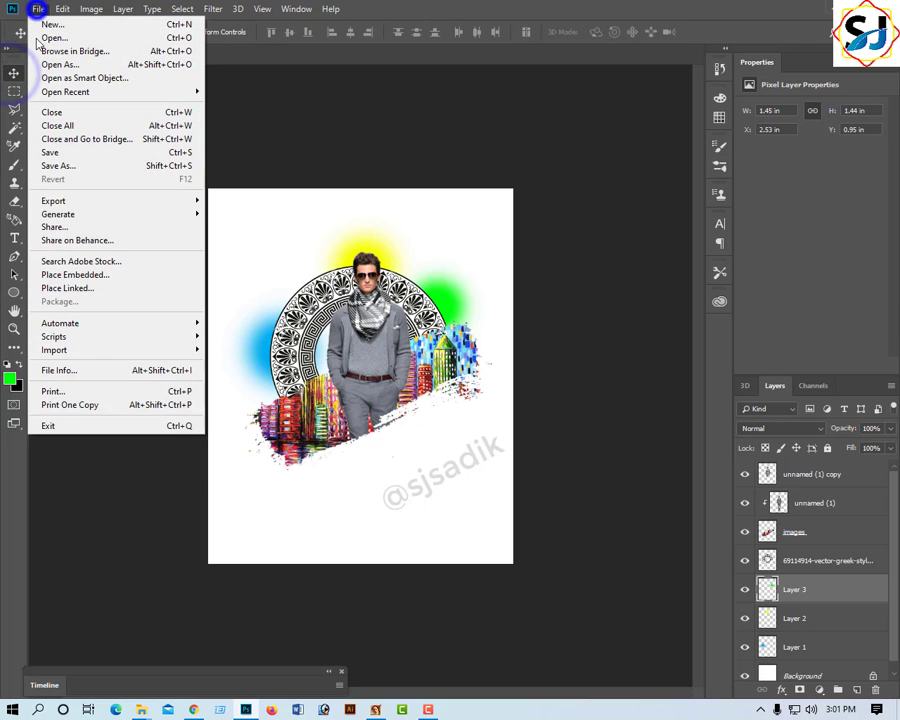
pyautogui.click(92, 283)
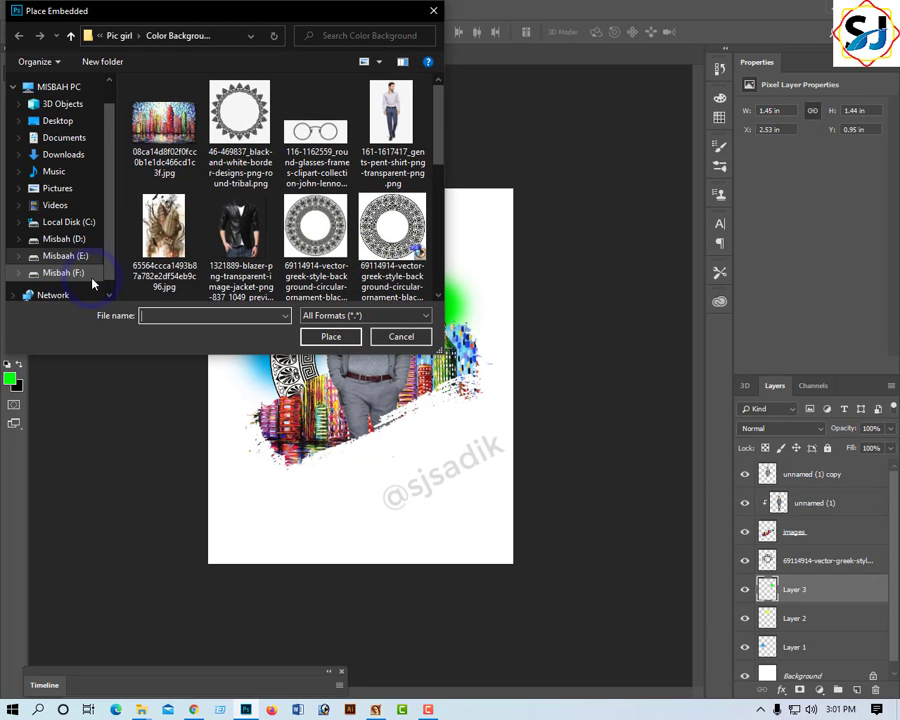
pyautogui.scroll(-5, 380, 228)
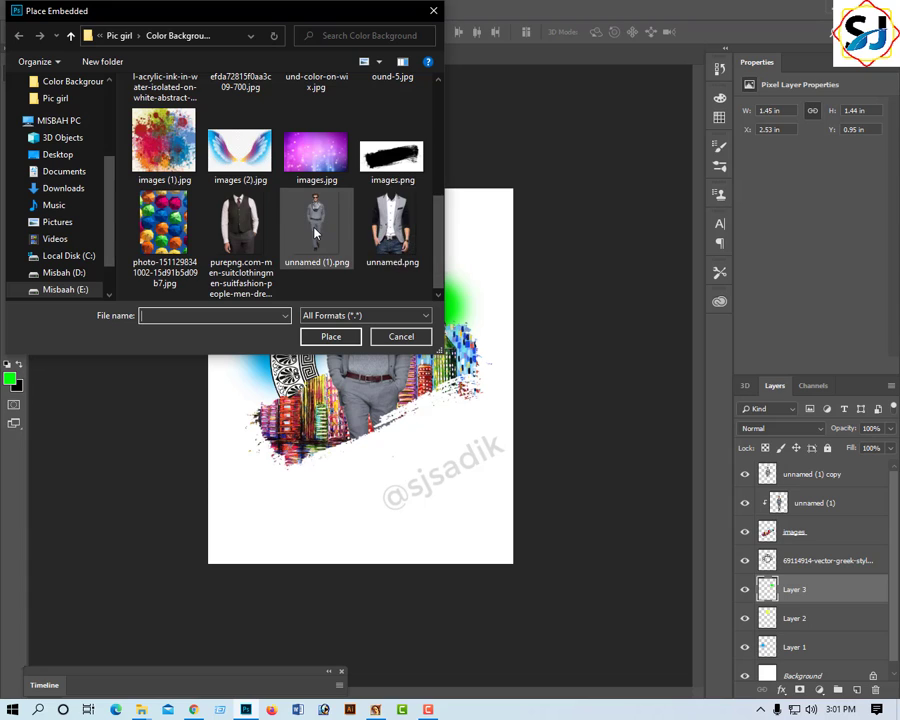
pyautogui.scroll(2, 290, 220)
pyautogui.scroll(2, 331, 220)
pyautogui.scroll(-1, 325, 218)
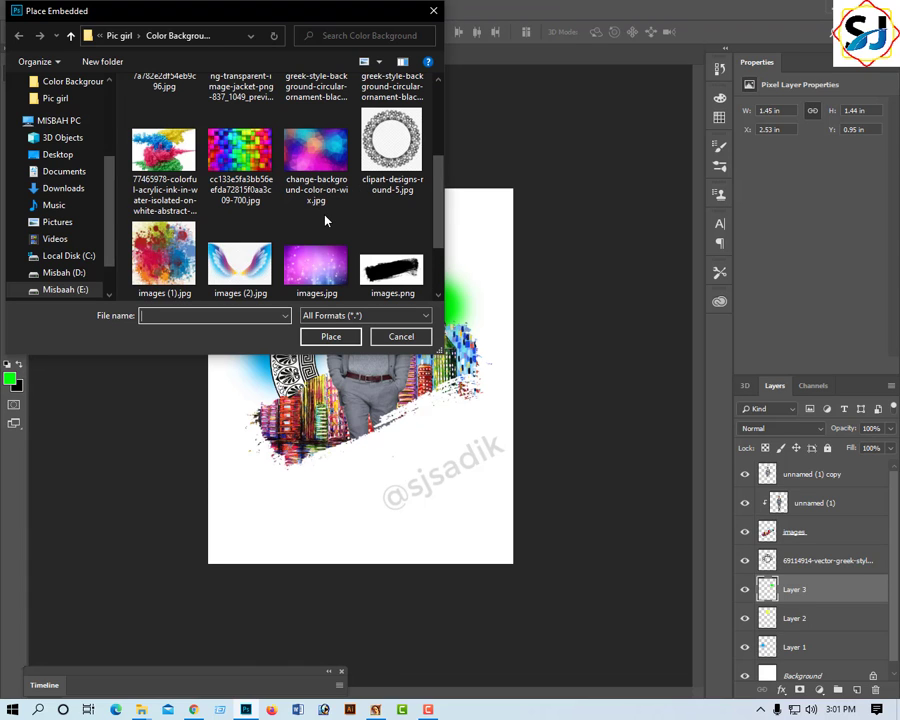
pyautogui.scroll(1, 320, 218)
pyautogui.scroll(1, 300, 210)
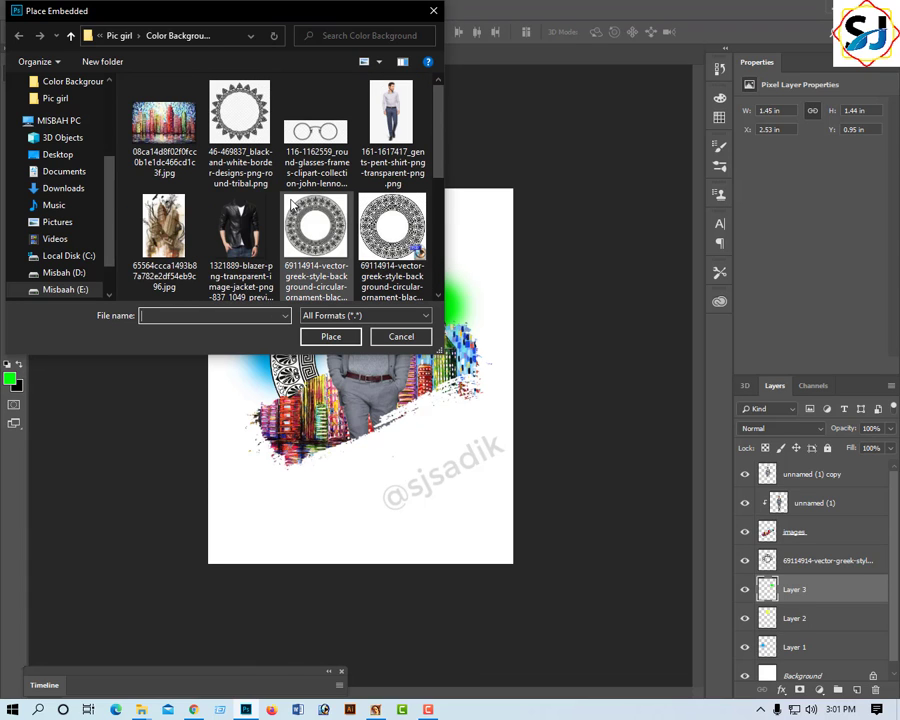
pyautogui.scroll(-1, 291, 203)
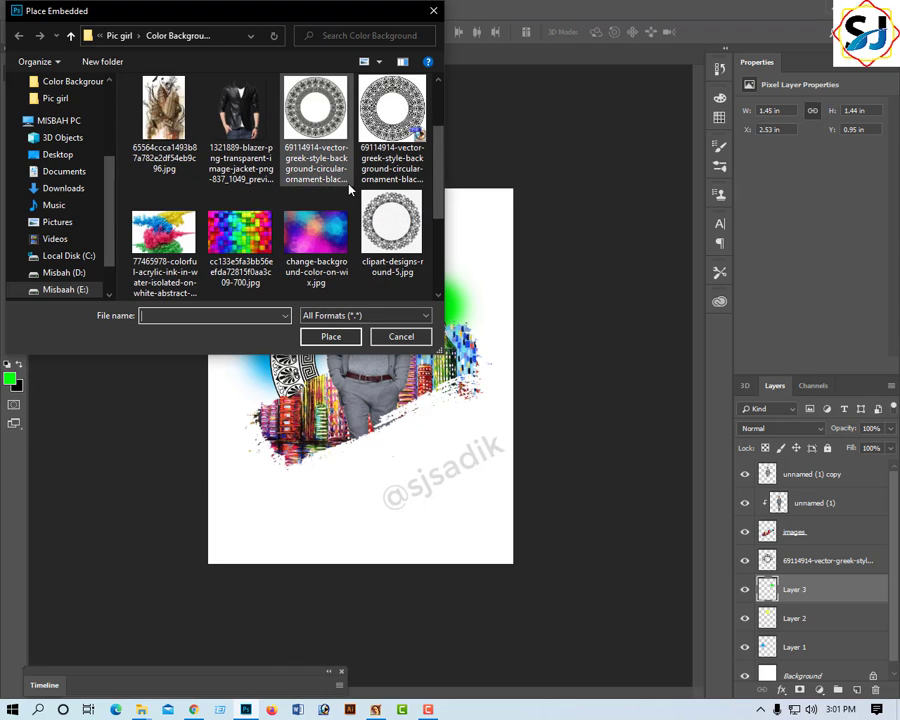
pyautogui.scroll(-1, 291, 203)
pyautogui.scroll(-1, 345, 189)
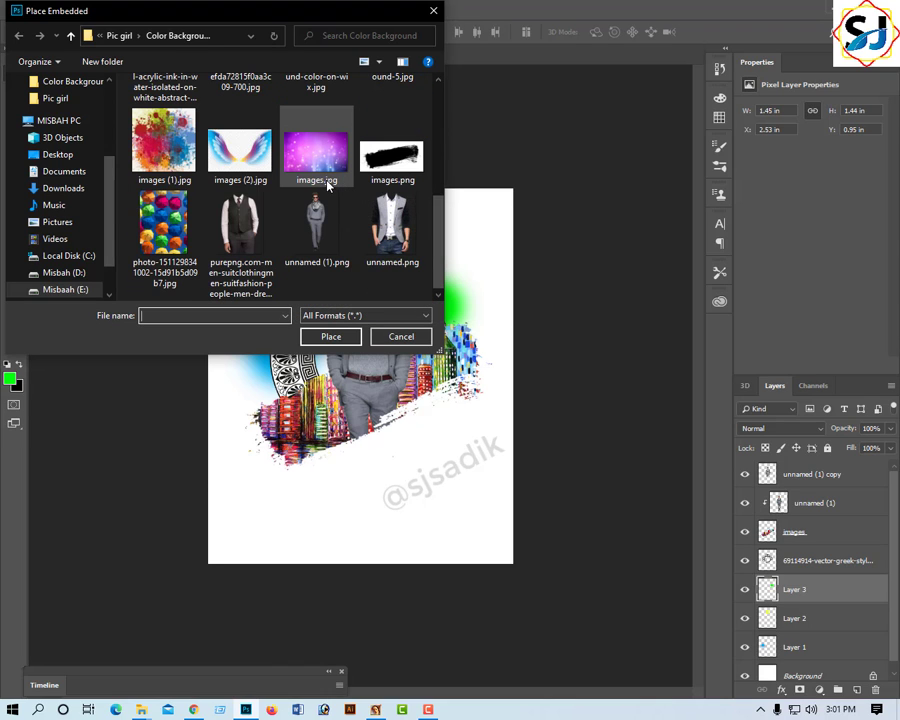
pyautogui.scroll(2, 342, 187)
pyautogui.scroll(1, 326, 182)
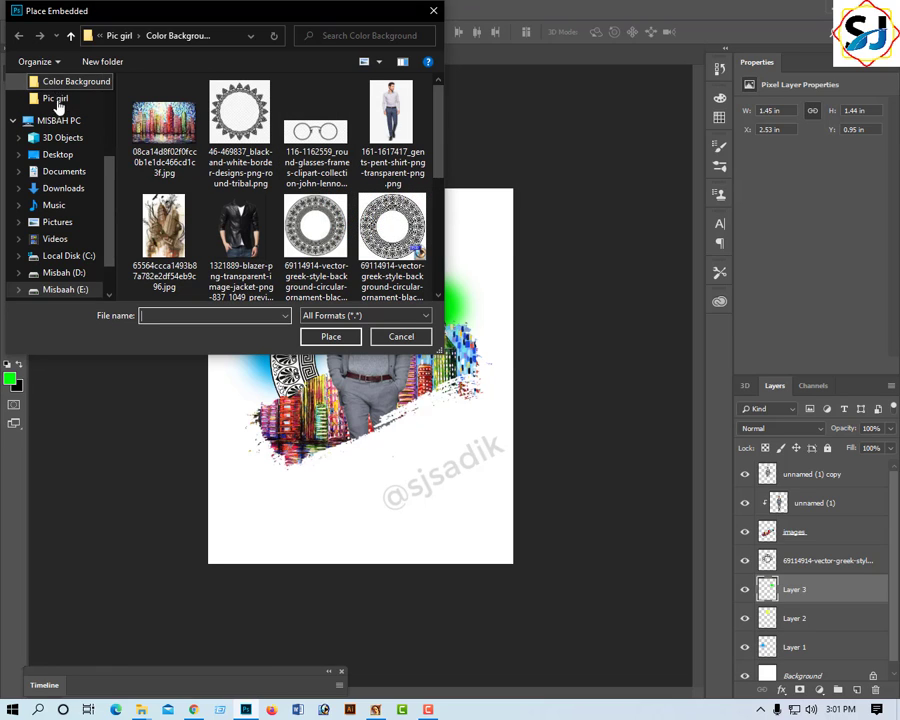
pyautogui.scroll(1, 62, 106)
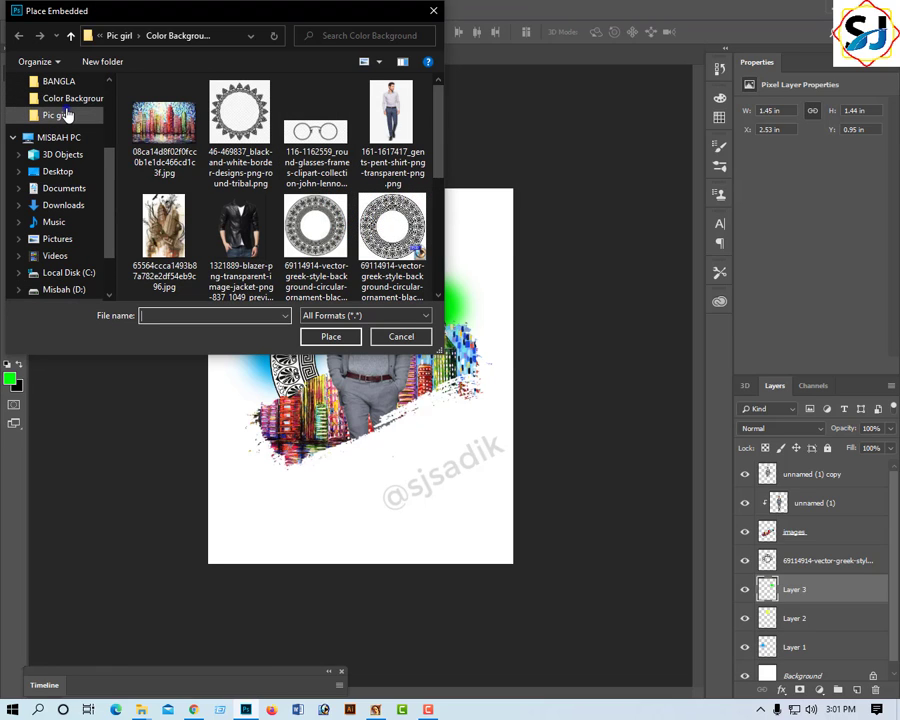
# - Place Untitled-1.psd from the Pic girl folder into the poster
pyautogui.click(62, 115)
pyautogui.scroll(-5, 300, 160)
pyautogui.scroll(-3, 299, 152)
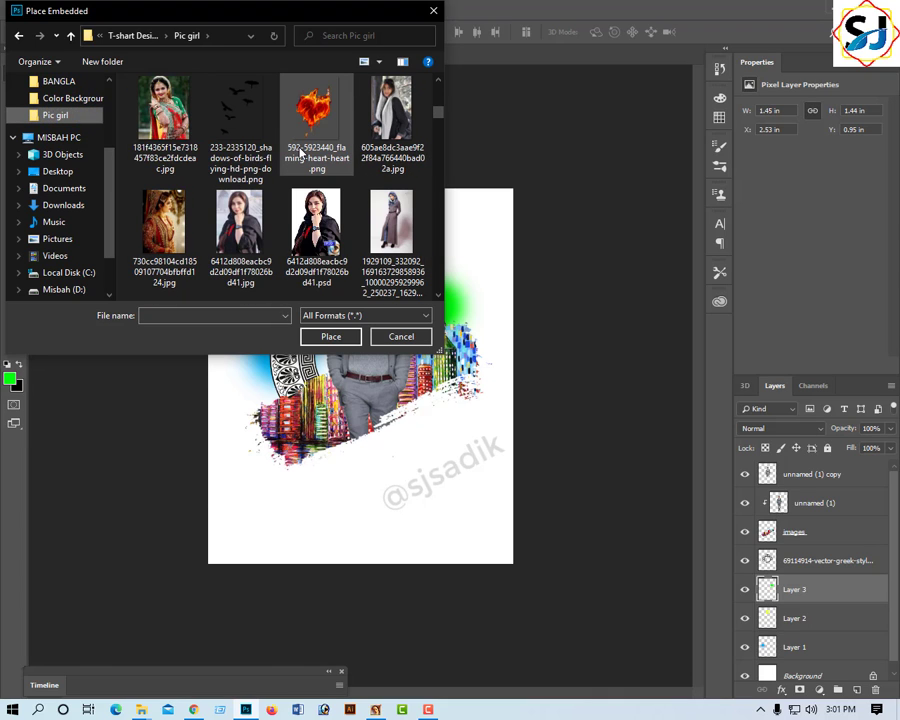
pyautogui.scroll(2, 300, 152)
pyautogui.scroll(-2, 300, 152)
pyautogui.scroll(-2, 300, 152)
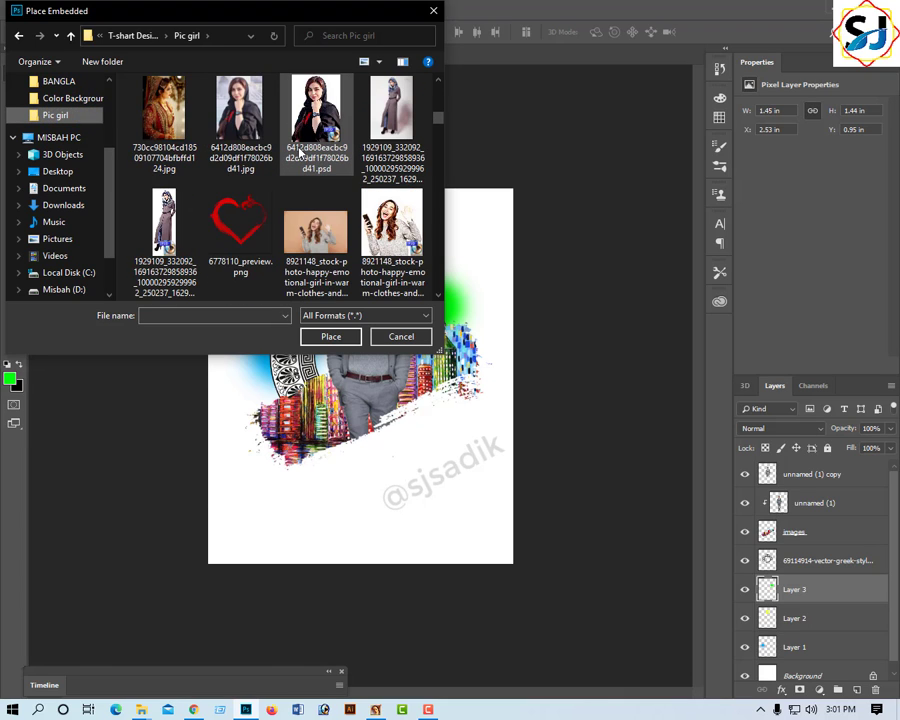
pyautogui.scroll(-2, 300, 152)
pyautogui.scroll(-2, 297, 152)
pyautogui.scroll(-2, 297, 150)
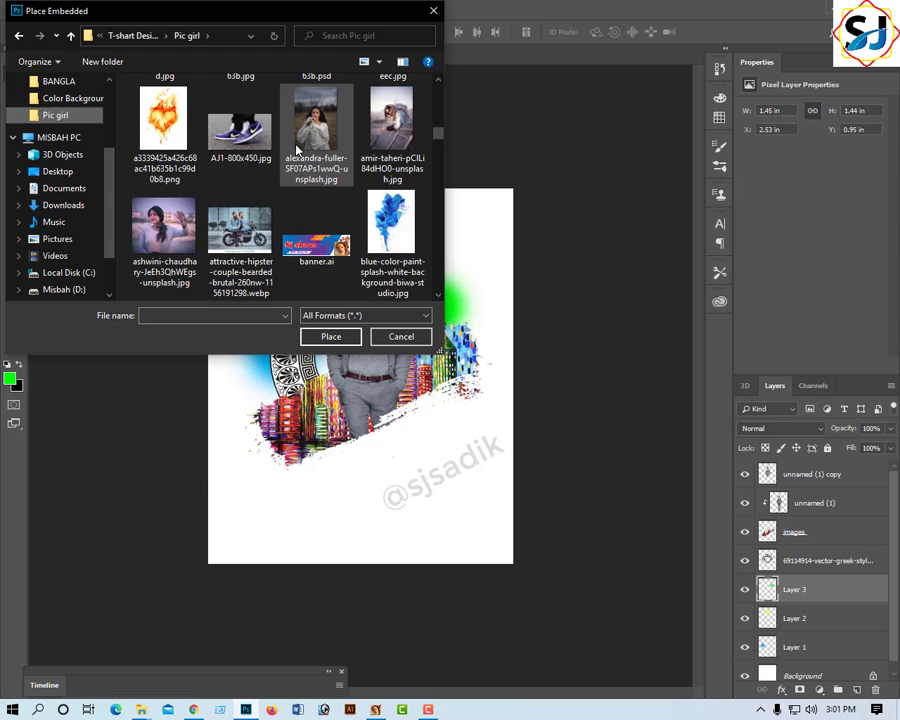
pyautogui.scroll(-2, 297, 149)
pyautogui.scroll(-2, 297, 149)
pyautogui.scroll(-2, 297, 149)
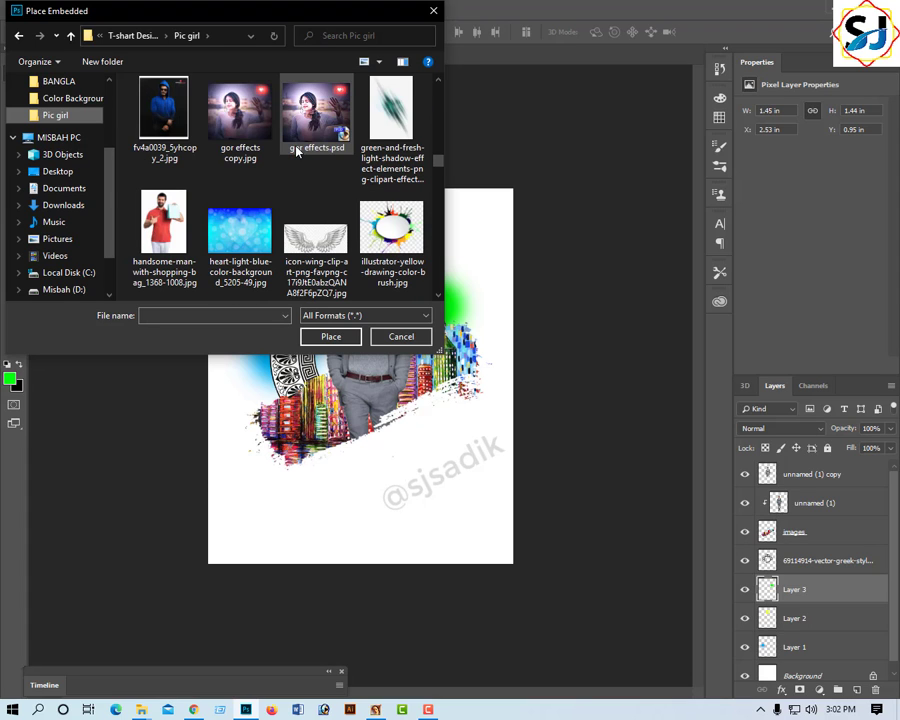
pyautogui.scroll(-2, 297, 149)
pyautogui.scroll(-2, 297, 149)
pyautogui.scroll(-2, 297, 149)
pyautogui.scroll(-2, 296, 150)
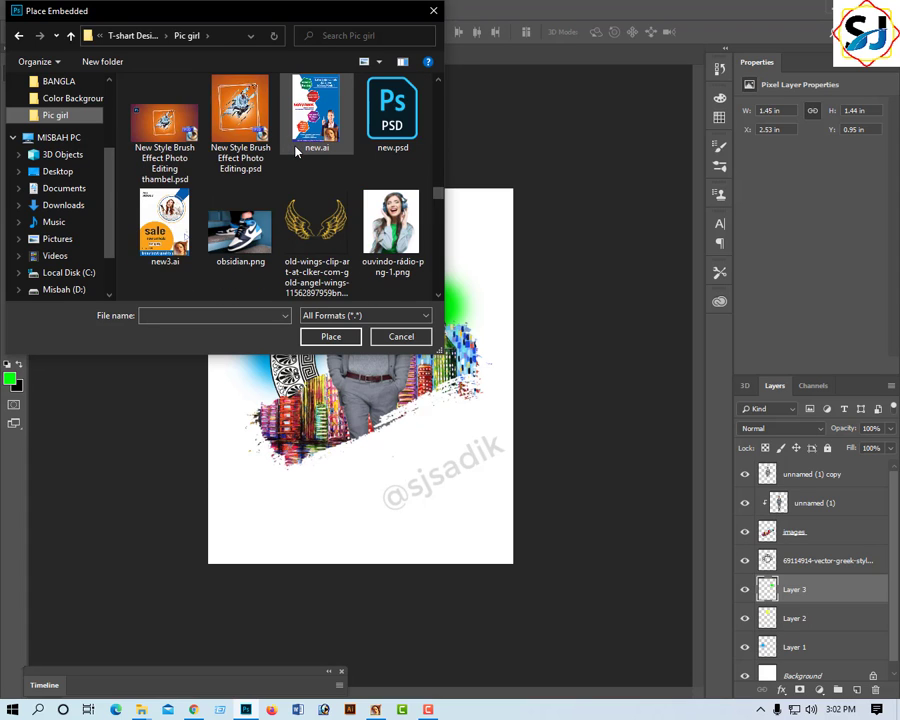
pyautogui.scroll(-2, 296, 150)
pyautogui.scroll(-2, 296, 151)
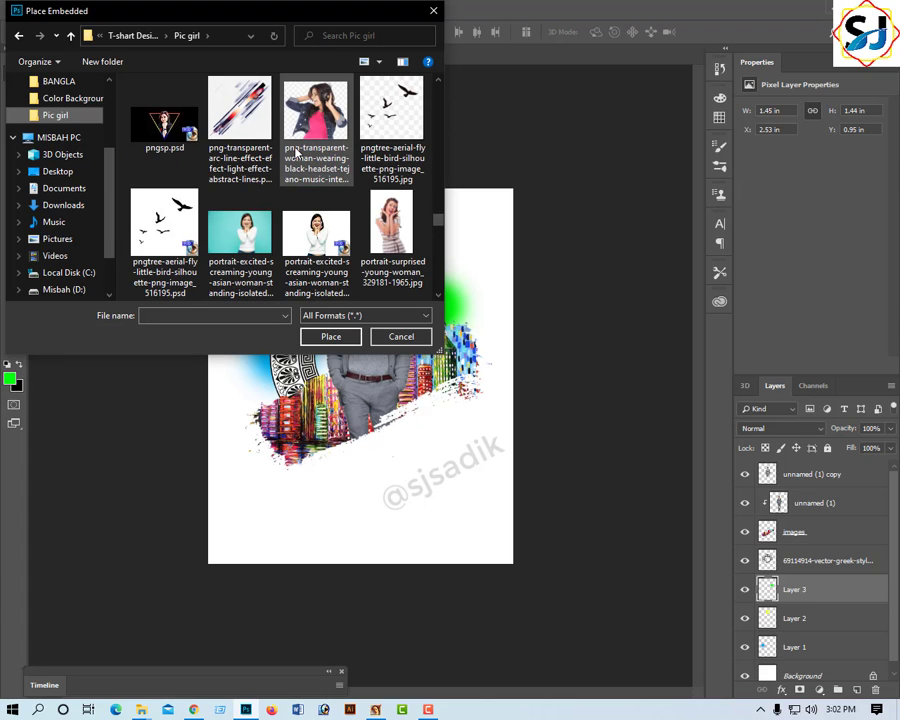
pyautogui.scroll(-2, 296, 151)
pyautogui.scroll(-2, 296, 151)
pyautogui.scroll(-2, 296, 151)
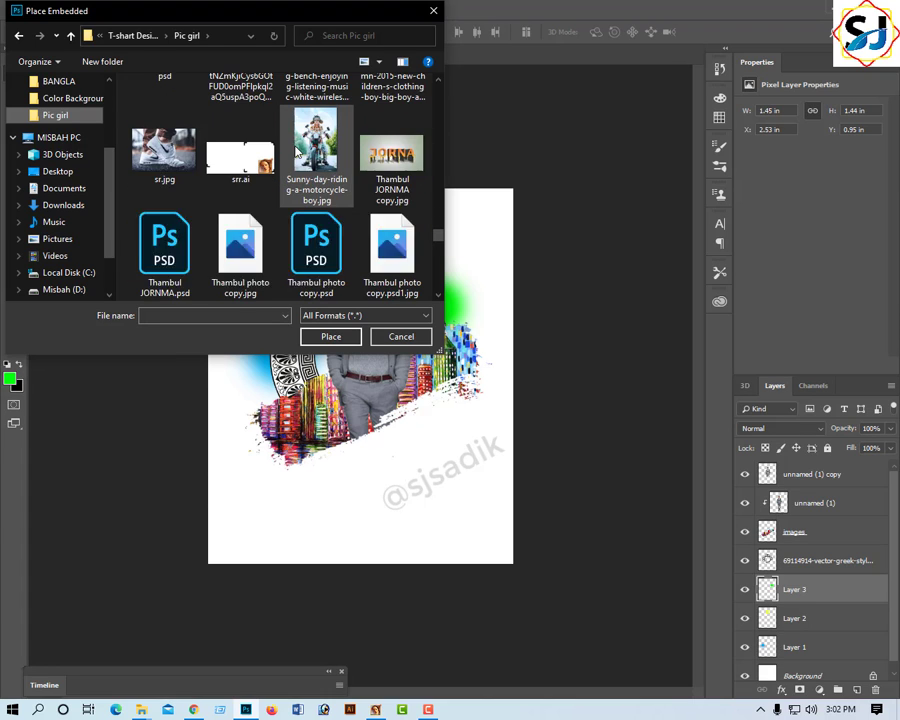
pyautogui.scroll(-2, 296, 151)
pyautogui.scroll(-2, 296, 150)
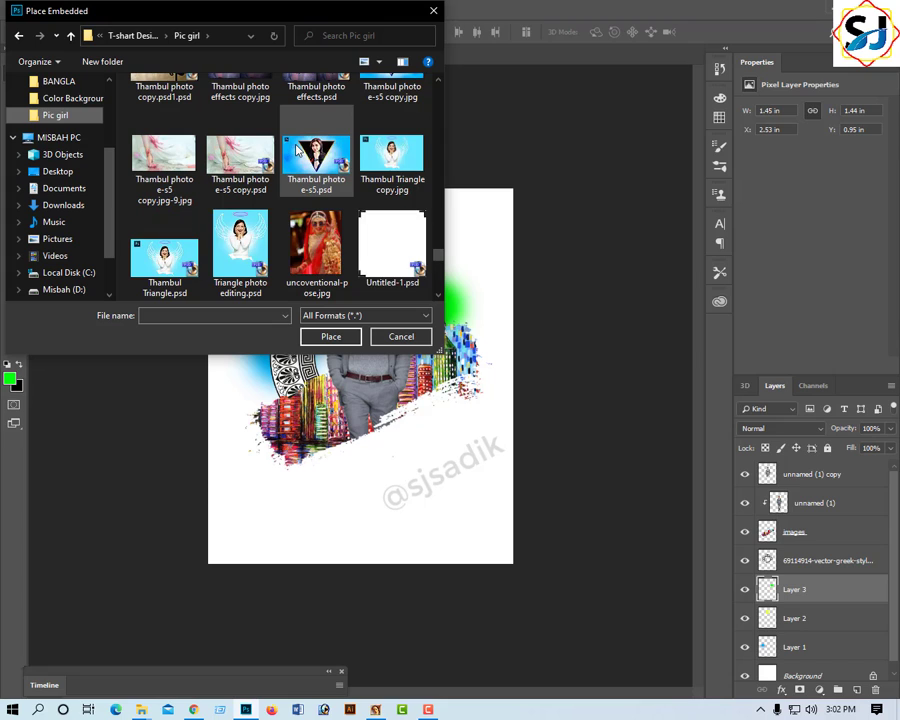
pyautogui.click(400, 248)
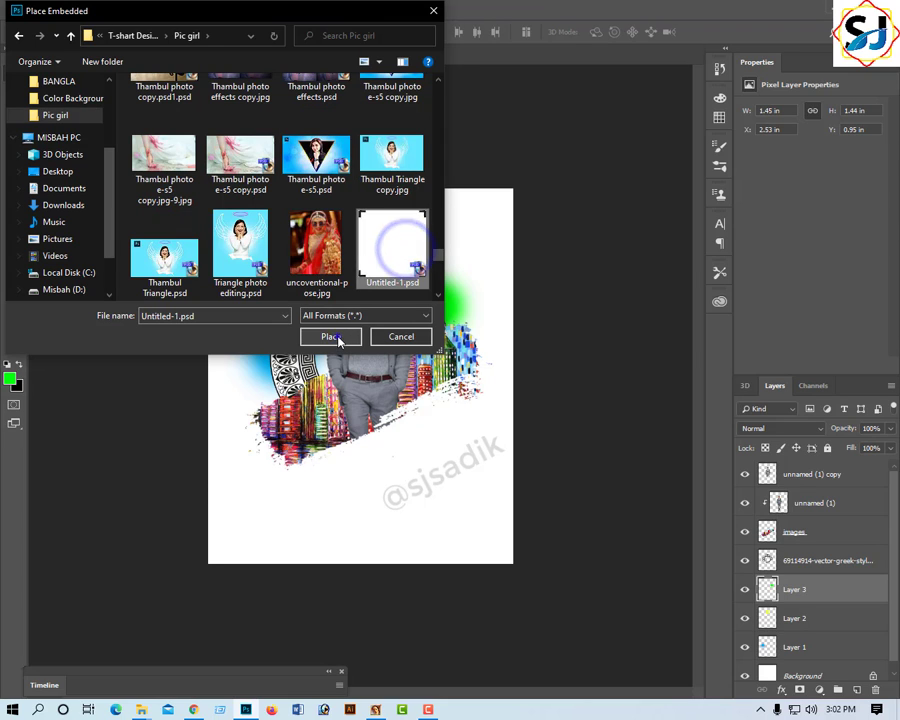
pyautogui.click(336, 338)
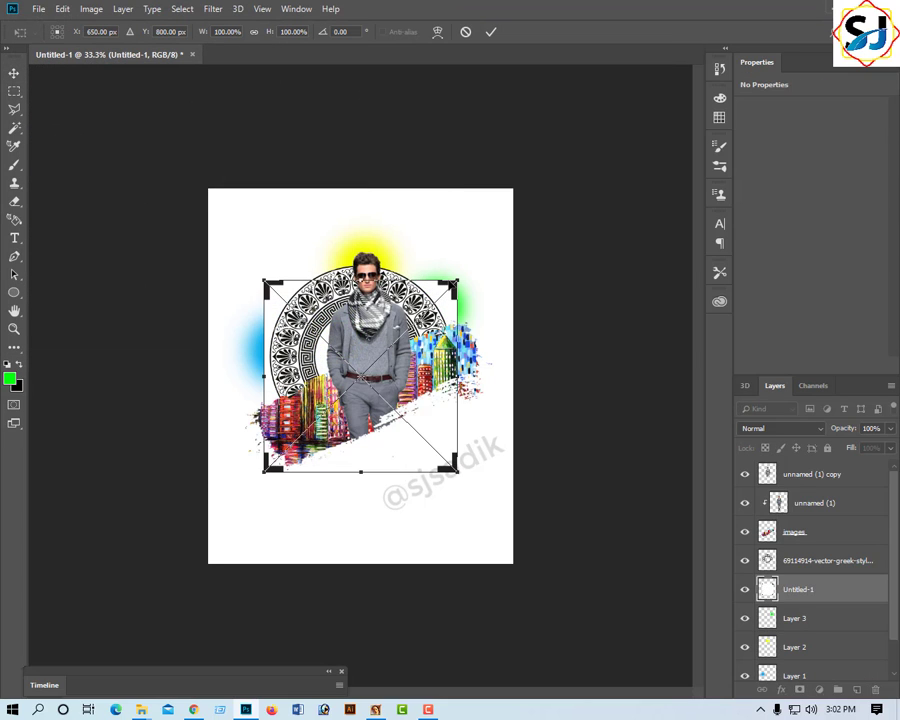
# - Scale the placed corner frame to about 136.7%, nudge it upward, and commit
pyautogui.moveTo(456, 278)
pyautogui.mouseDown()
pyautogui.moveTo(504, 221)
pyautogui.moveTo(482, 234)
pyautogui.mouseUp()
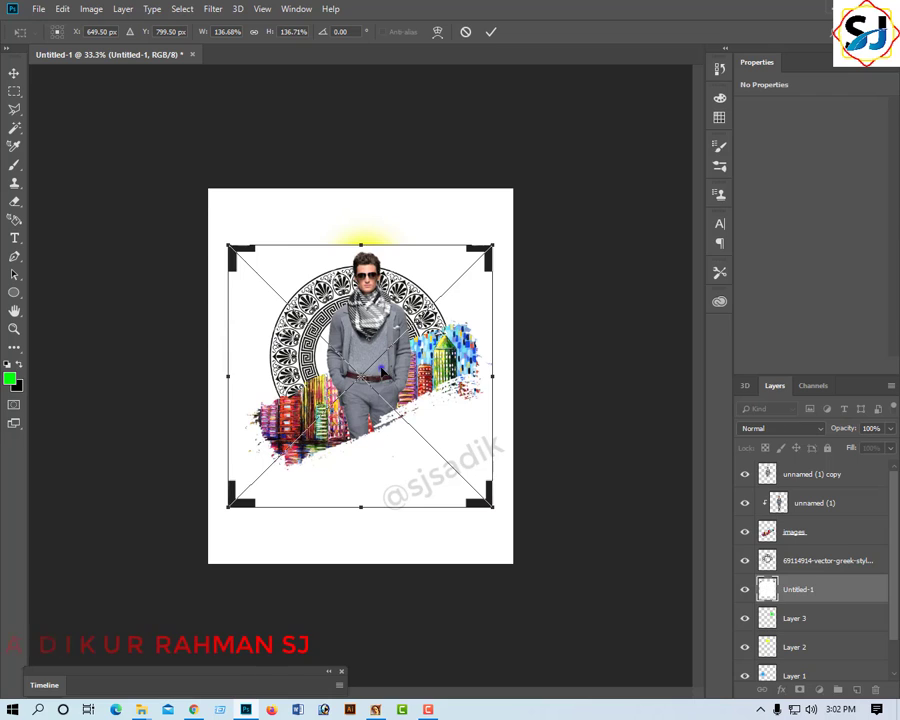
pyautogui.moveTo(382, 373)
pyautogui.mouseDown()
pyautogui.moveTo(382, 361)
pyautogui.moveTo(382, 373)
pyautogui.mouseUp()
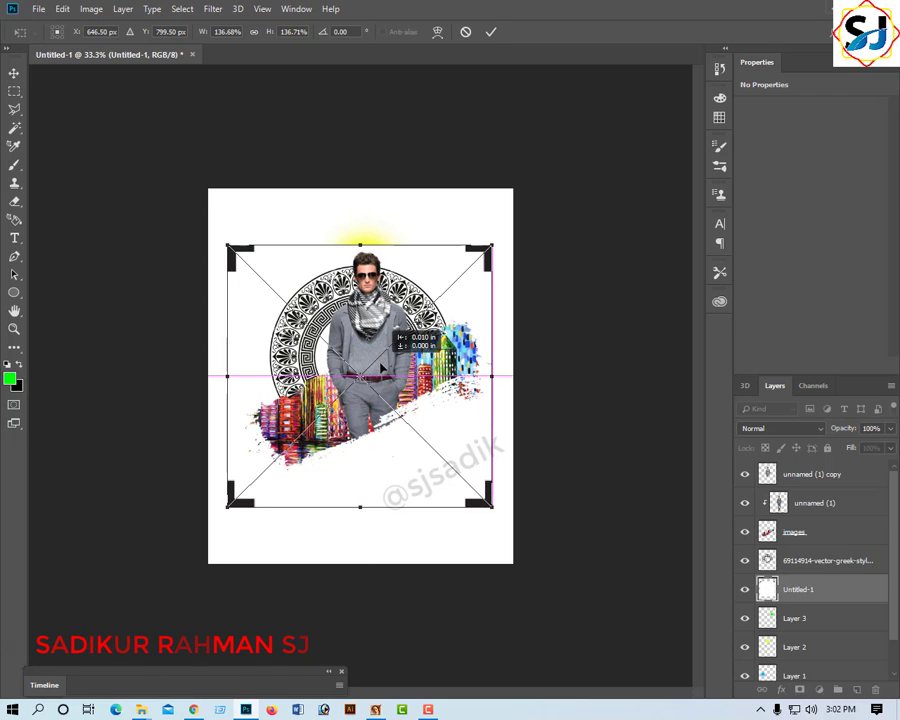
pyautogui.click(491, 32)
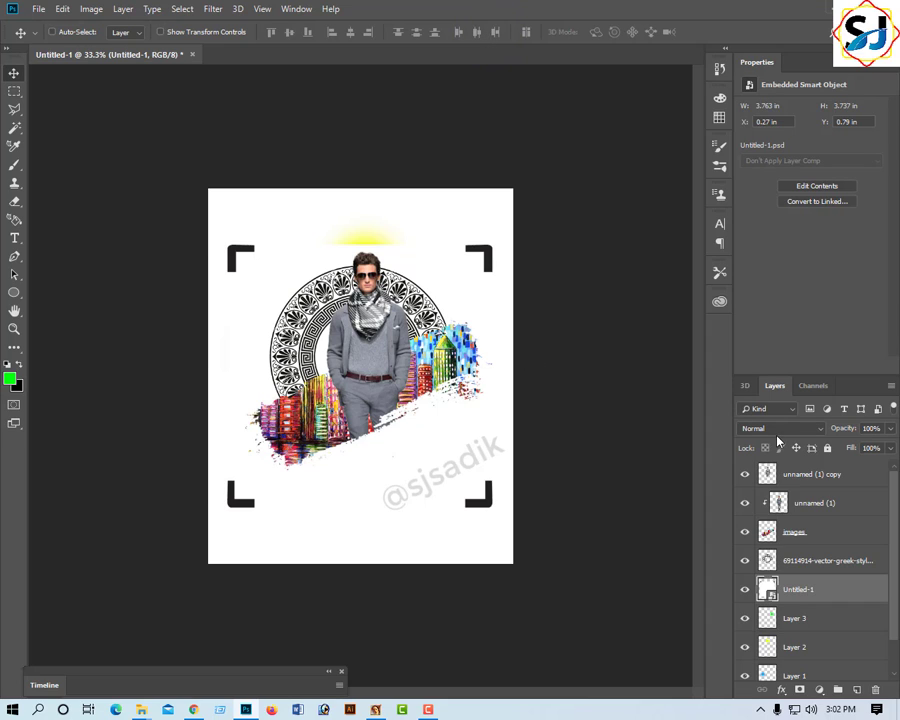
# - Magic-wand the frame's white interior, rasterize the Untitled-1 layer, and delete the white fill
pyautogui.click(15, 128)
pyautogui.click(245, 298)
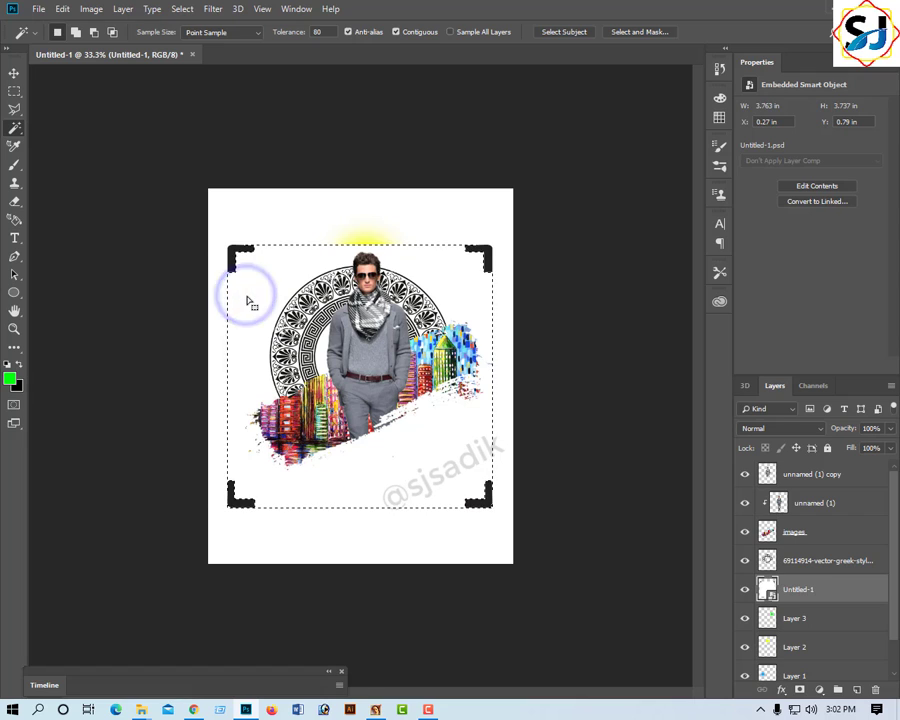
pyautogui.press('Delete')
pyautogui.click(429, 266)
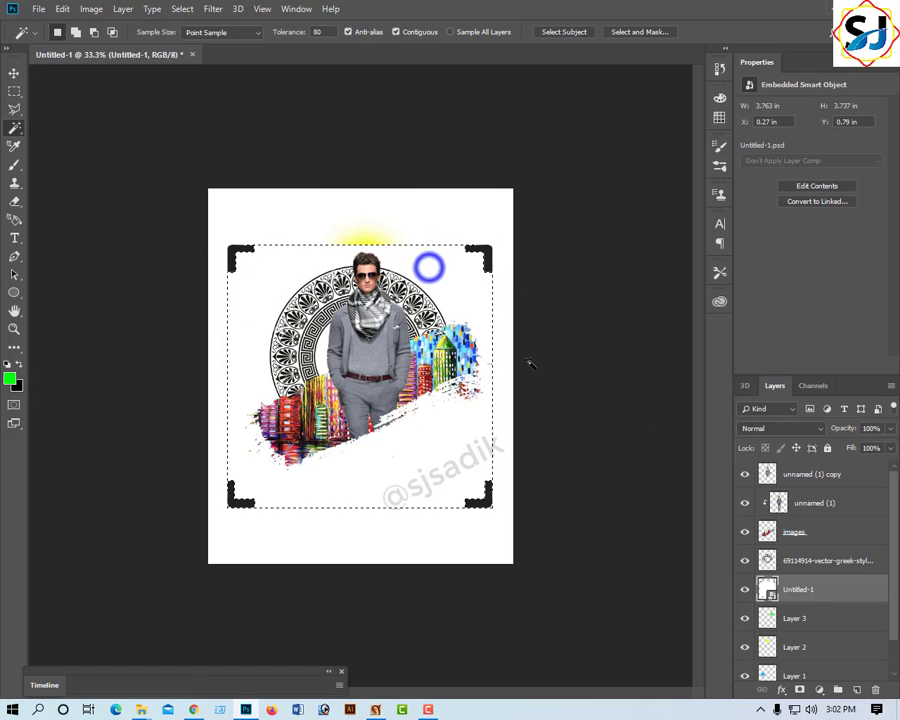
pyautogui.rightClick(855, 590)
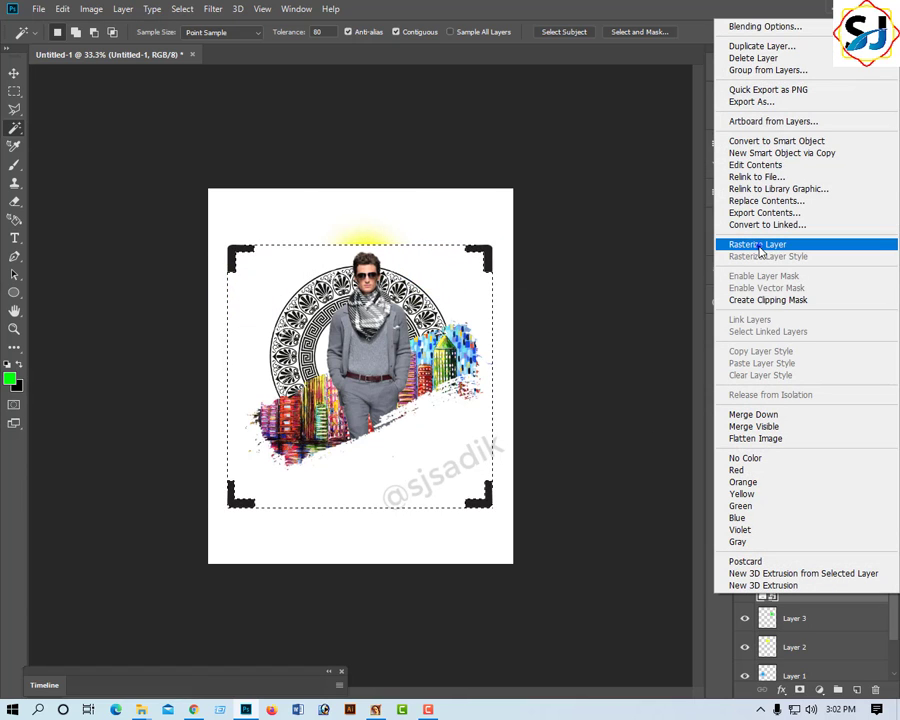
pyautogui.click(760, 246)
pyautogui.press('Delete')
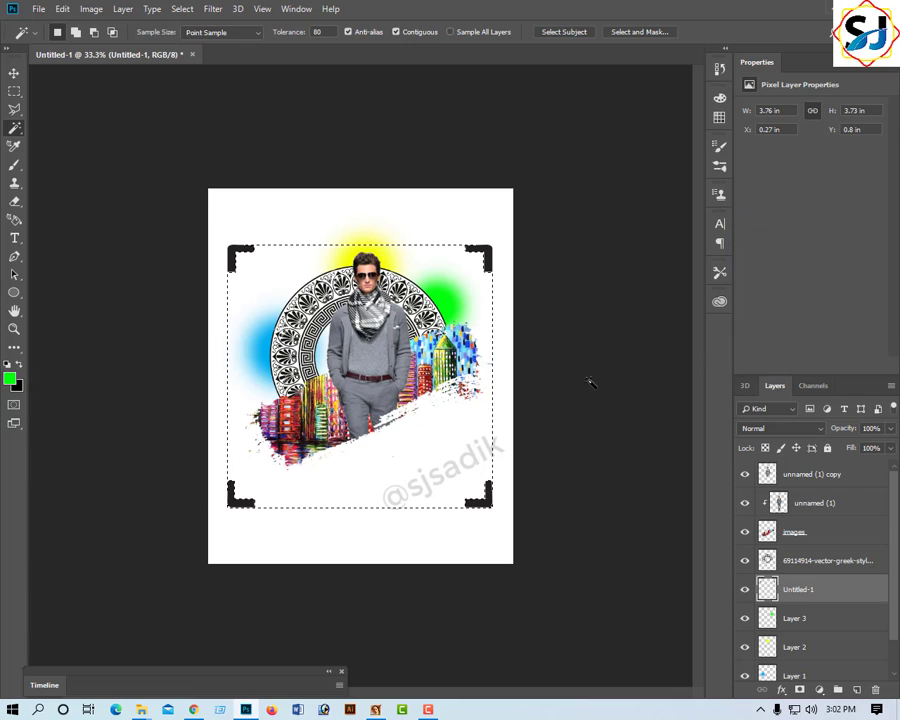
pyautogui.hotkey('ctrl', 'd')
pyautogui.click(14, 80)
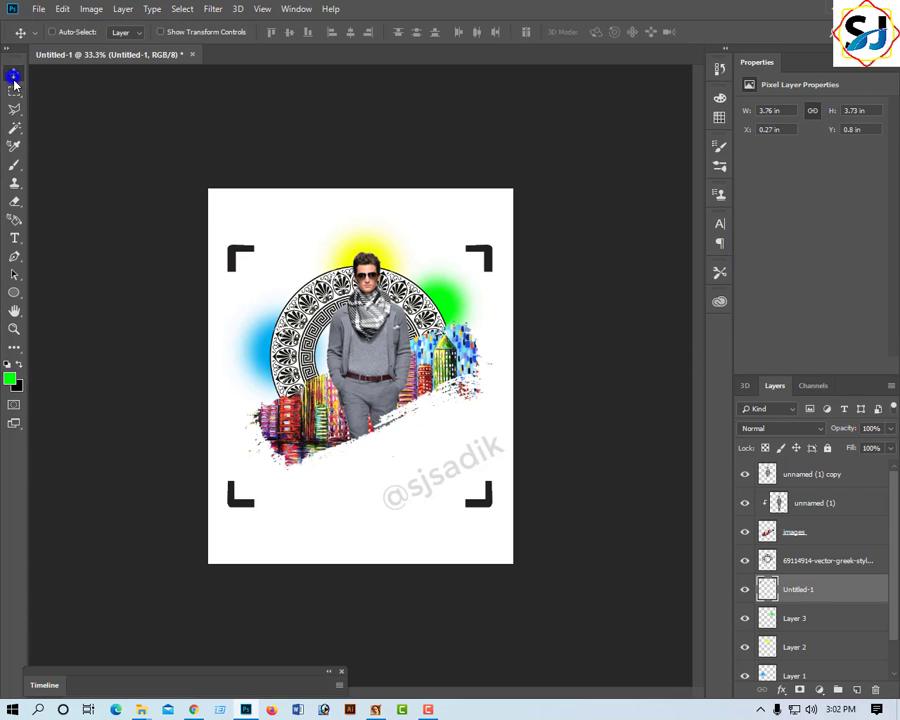
# - Apply Levels to the frame layer with the black input raised to 115
pyautogui.hotkey('ctrl', 'l')
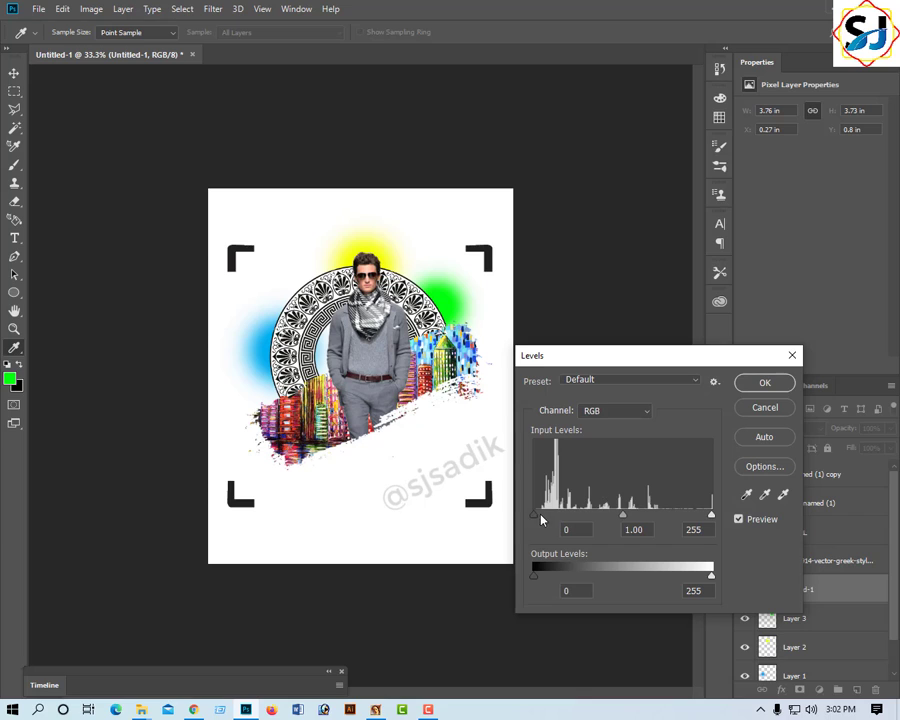
pyautogui.moveTo(537, 515); pyautogui.dragTo(595, 515)
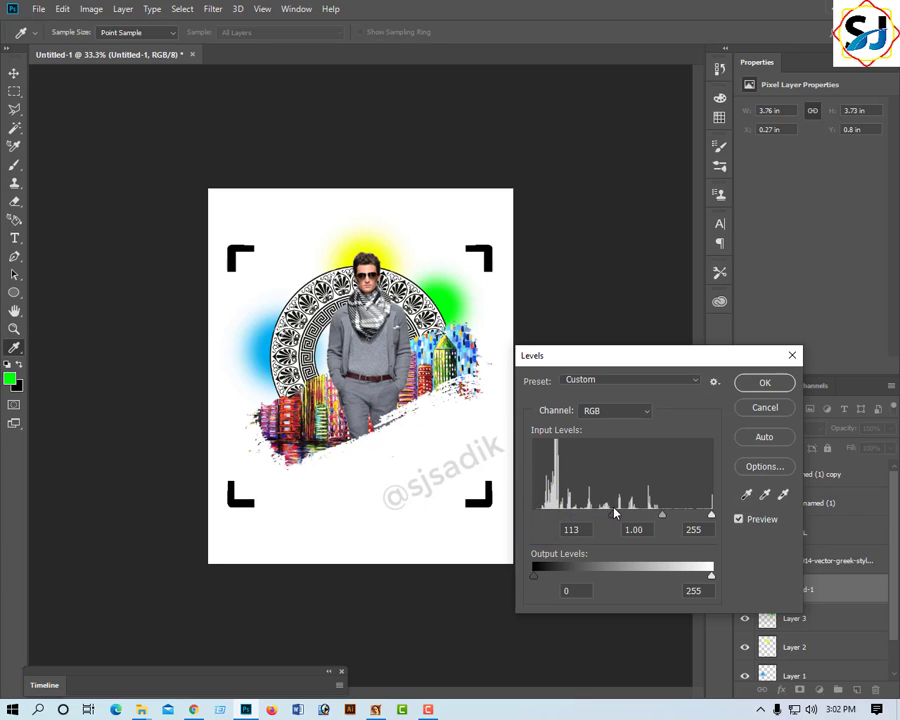
pyautogui.click(767, 384)
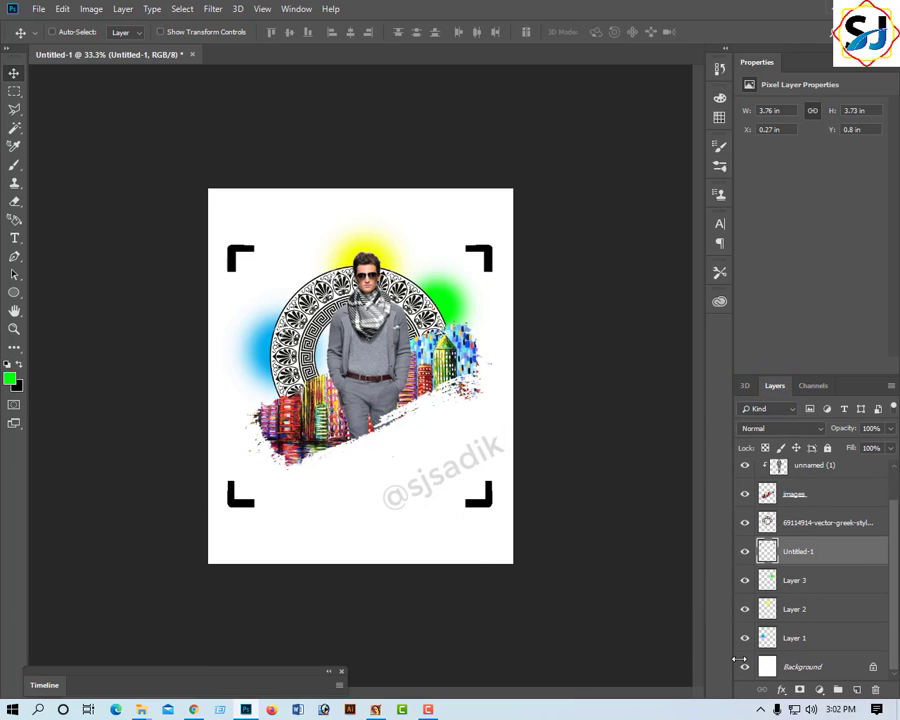
# - Add a Gradient Fill above Background: Black, White preset, reversed, radial, 286% scale
pyautogui.click(826, 667)
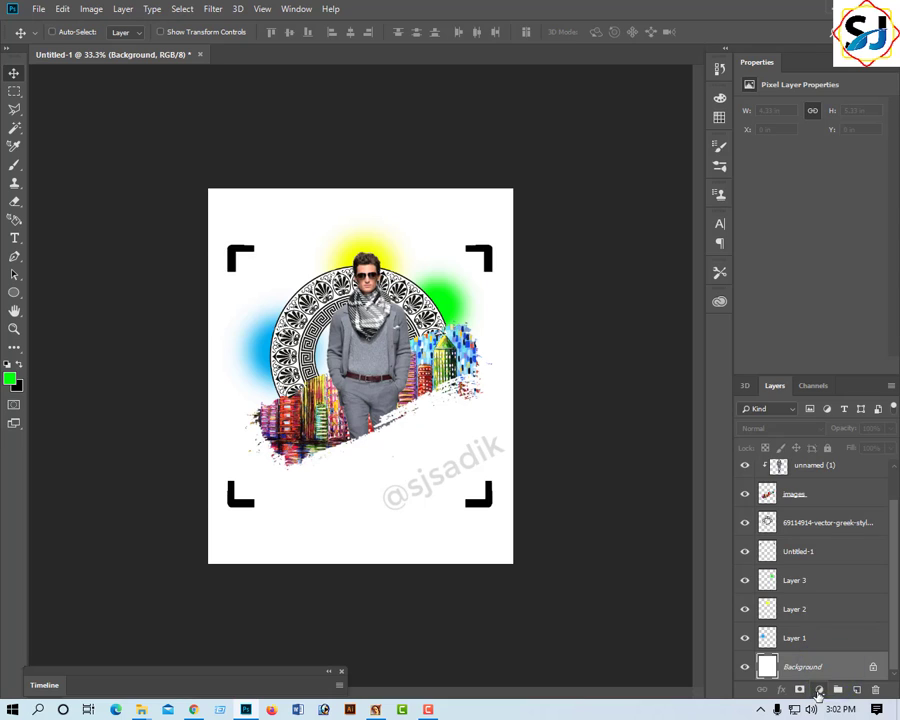
pyautogui.click(818, 690)
pyautogui.click(814, 456)
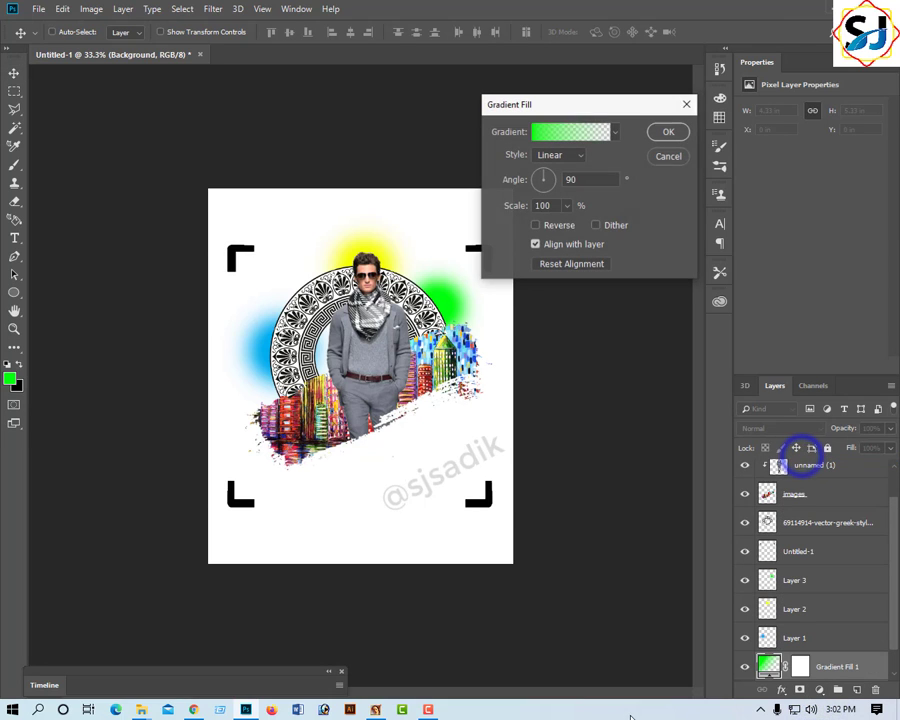
pyautogui.click(561, 136)
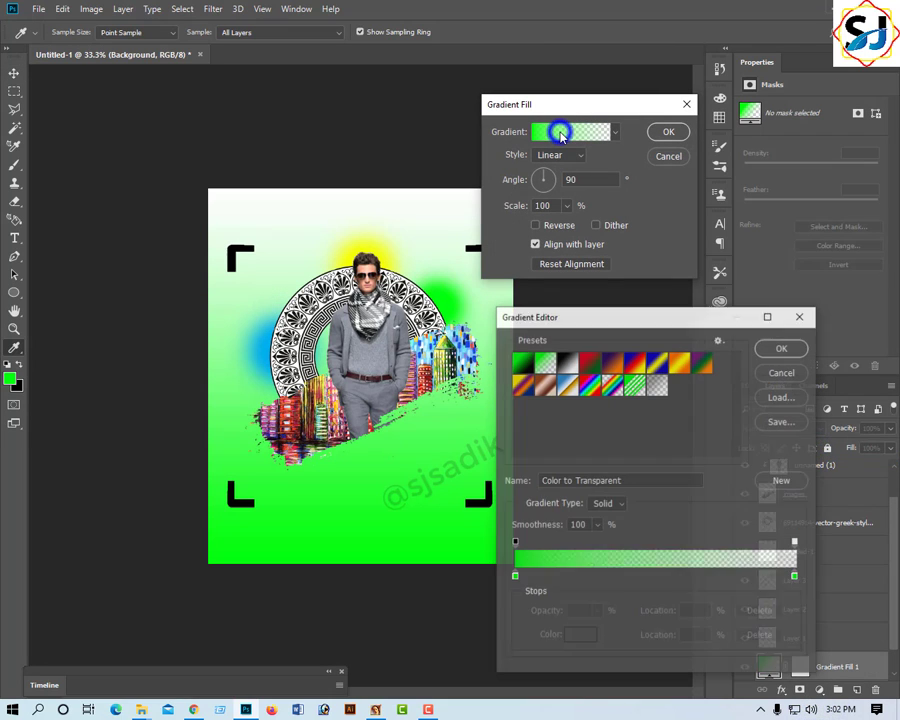
pyautogui.click(567, 362)
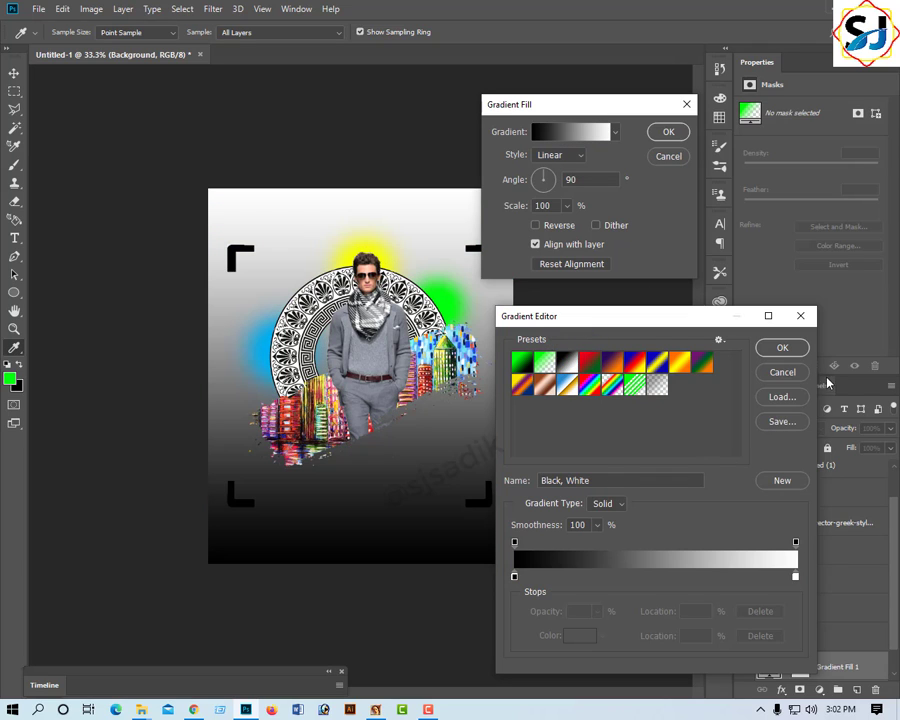
pyautogui.click(785, 349)
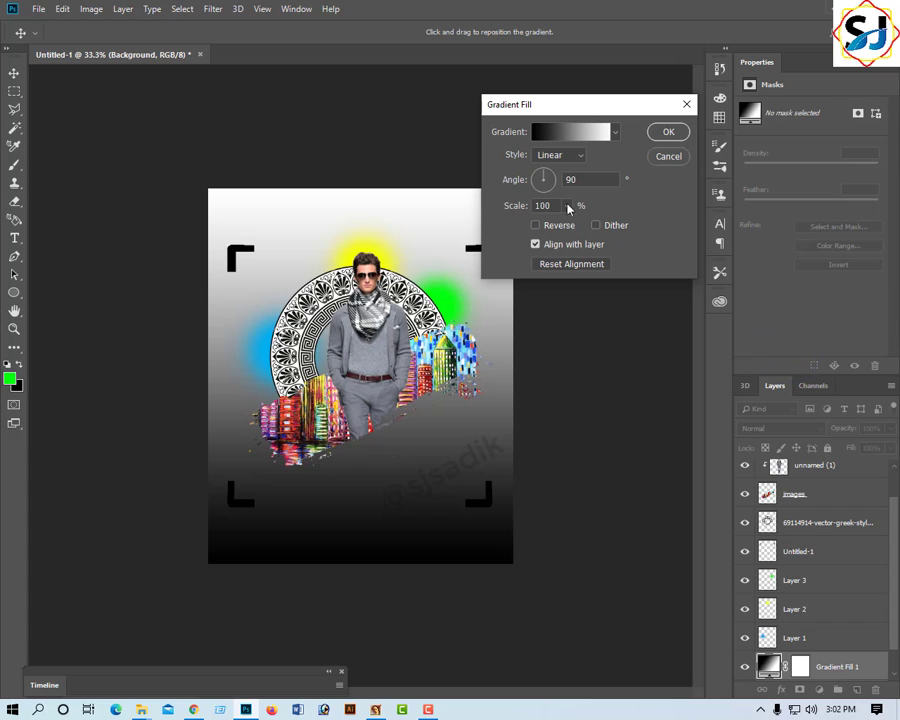
pyautogui.click(536, 225)
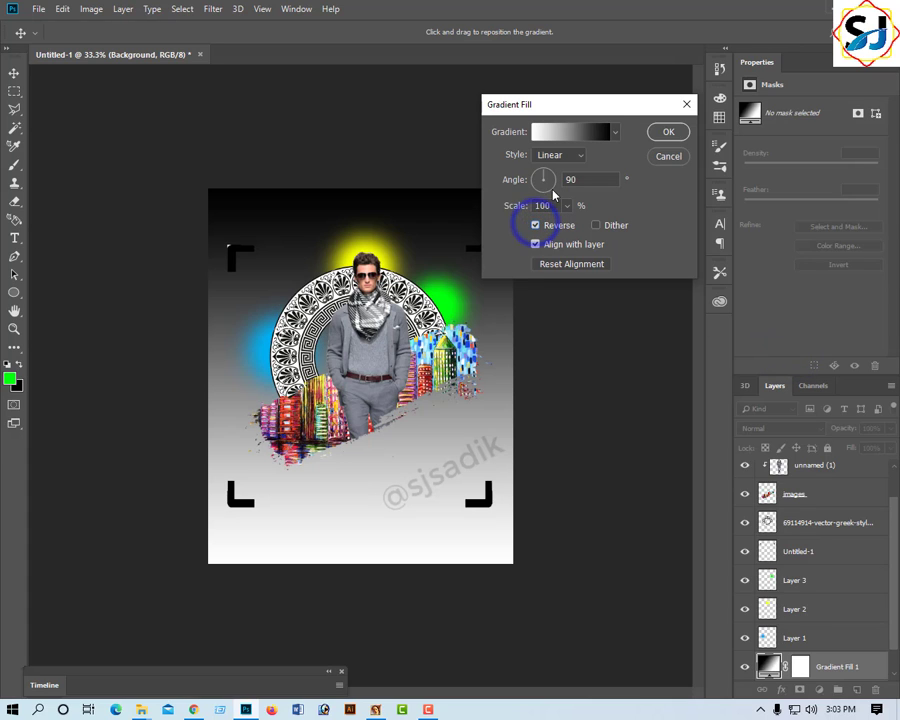
pyautogui.click(567, 157)
pyautogui.click(555, 178)
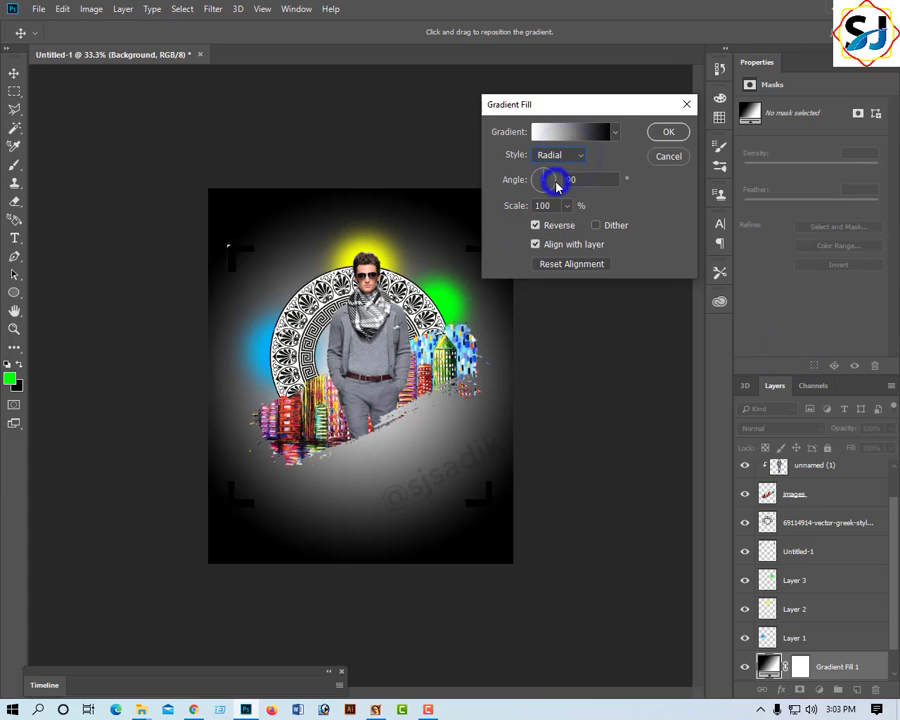
pyautogui.click(567, 205)
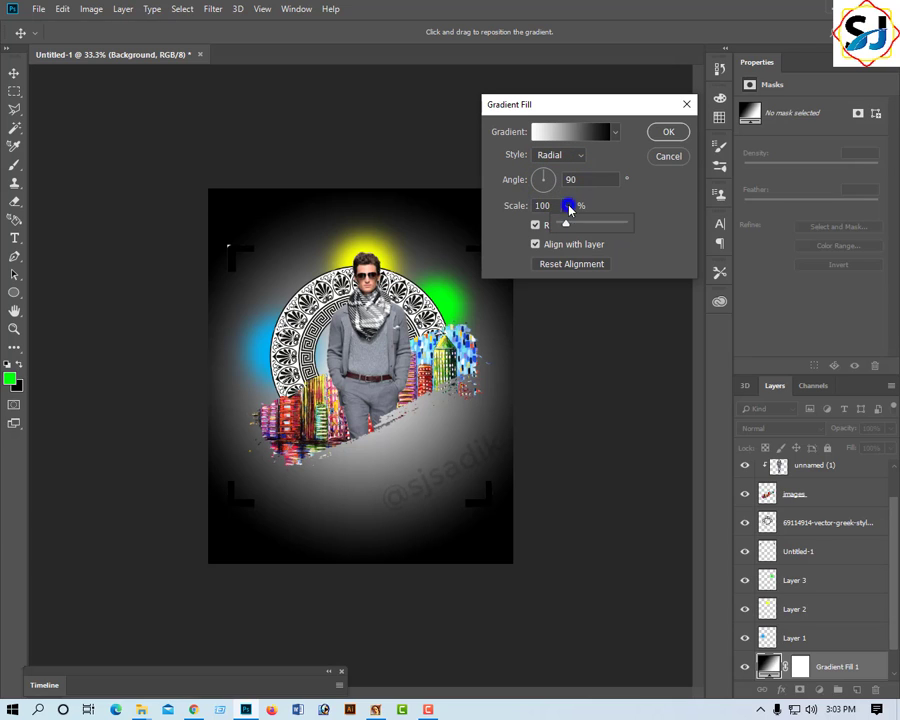
pyautogui.moveTo(572, 226); pyautogui.dragTo(577, 225)
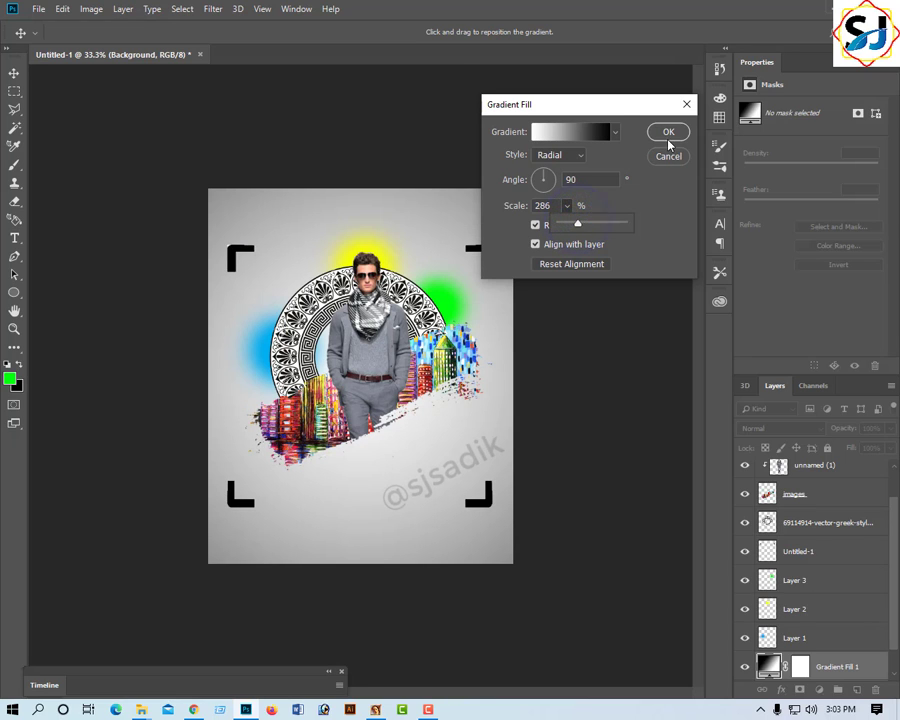